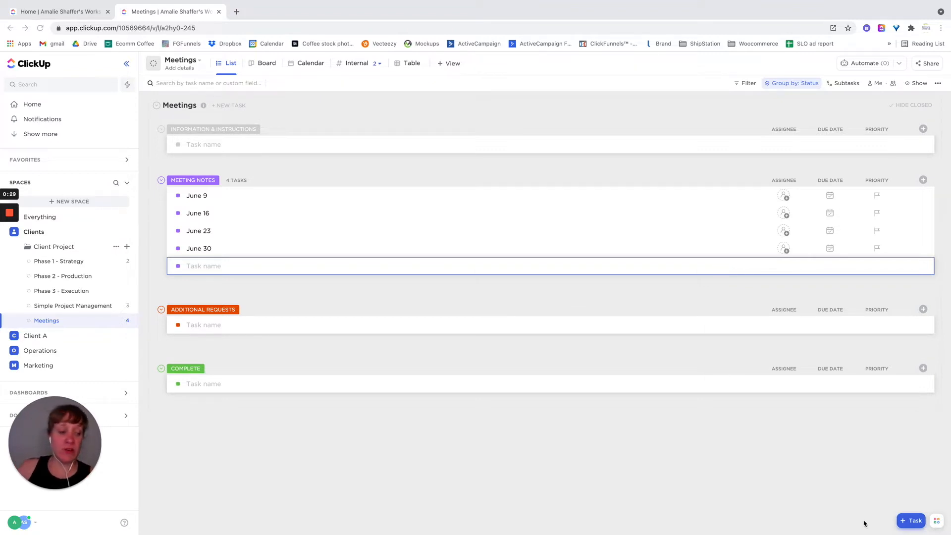
- Open the Notepad, view the checklist in the note named Notes, and close the Notepad
{"action": "left_click", "coordinate": [937, 523]}
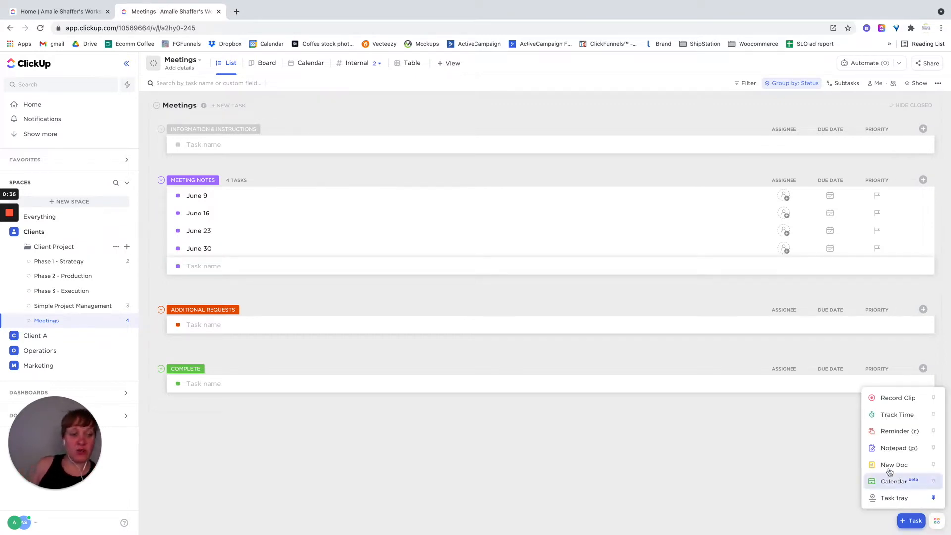
{"action": "left_click", "coordinate": [891, 448]}
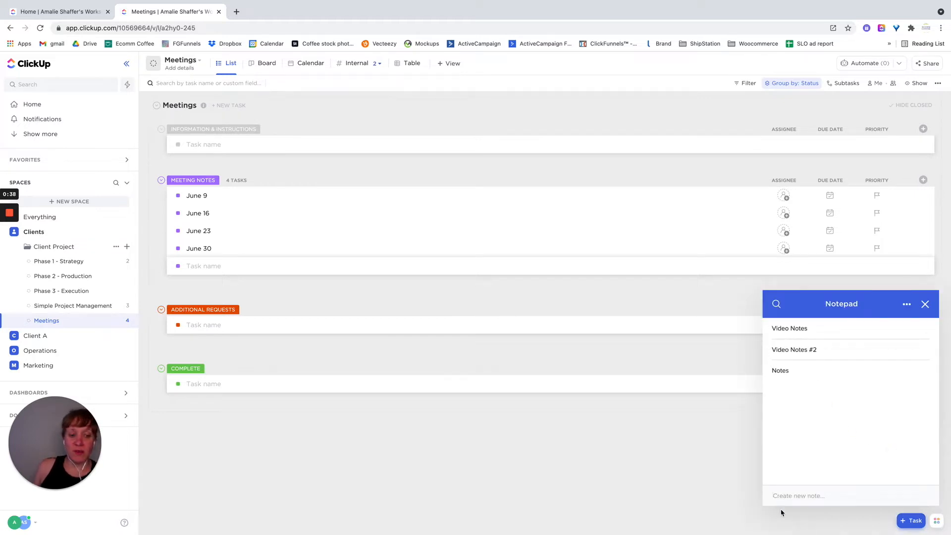
{"action": "left_click", "coordinate": [798, 371]}
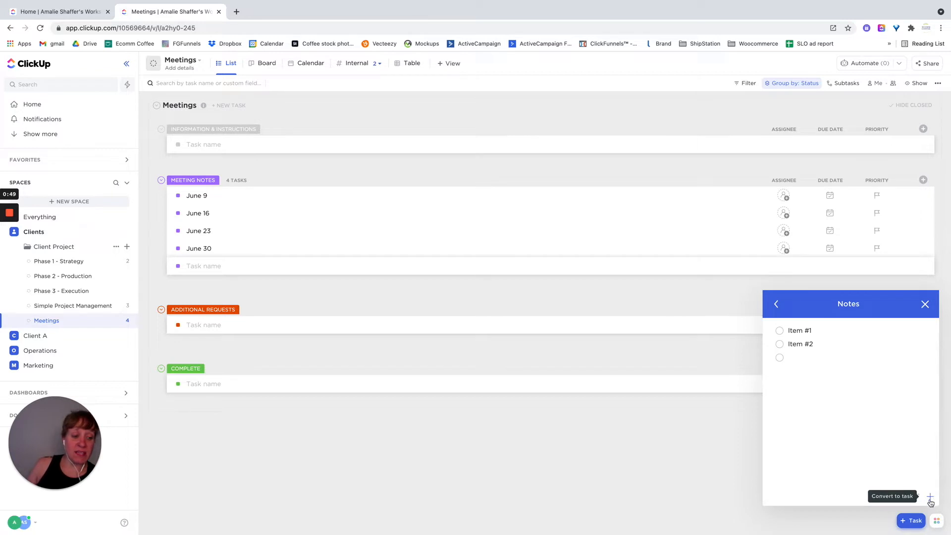
{"action": "left_click", "coordinate": [777, 305]}
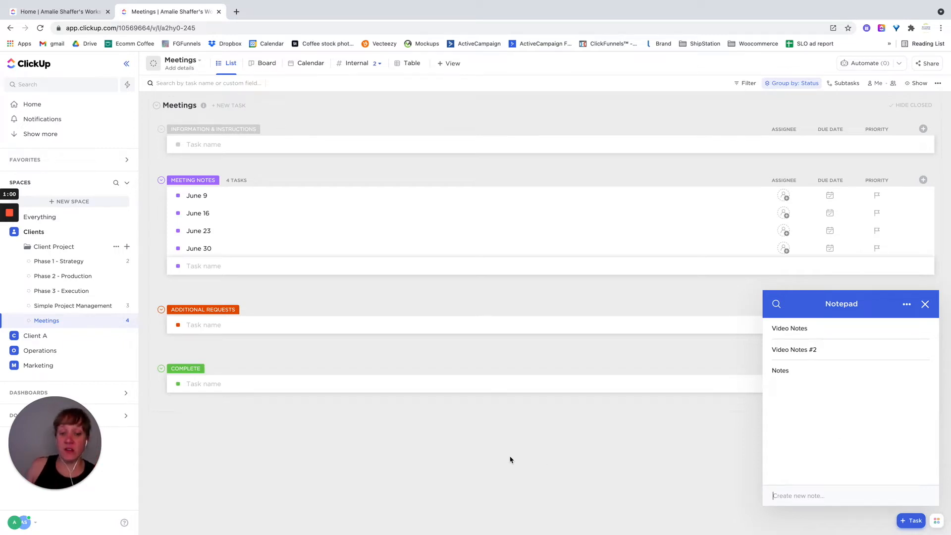
{"action": "left_click", "coordinate": [925, 304]}
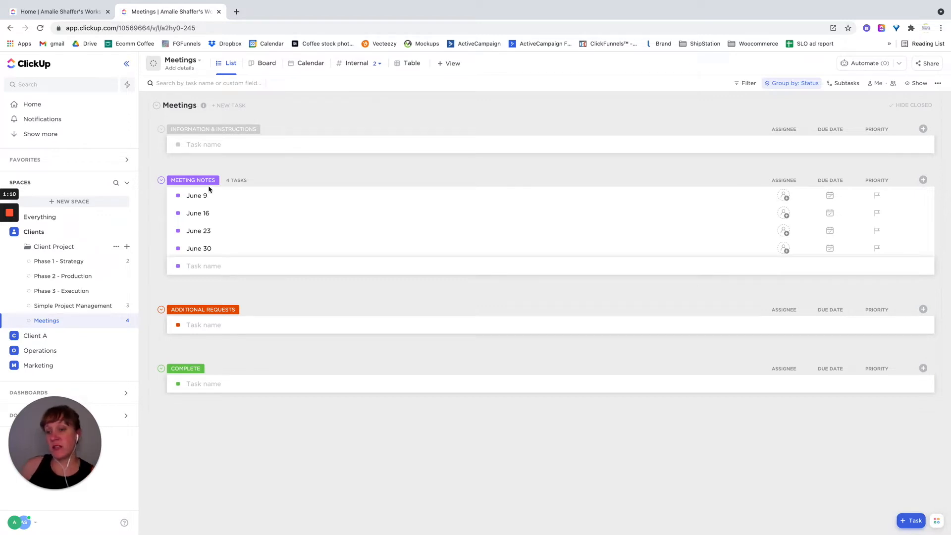
- Set the due dates of the June 9 and June 16 meeting tasks to June 9 and June 16, 2021
{"action": "left_click", "coordinate": [830, 197]}
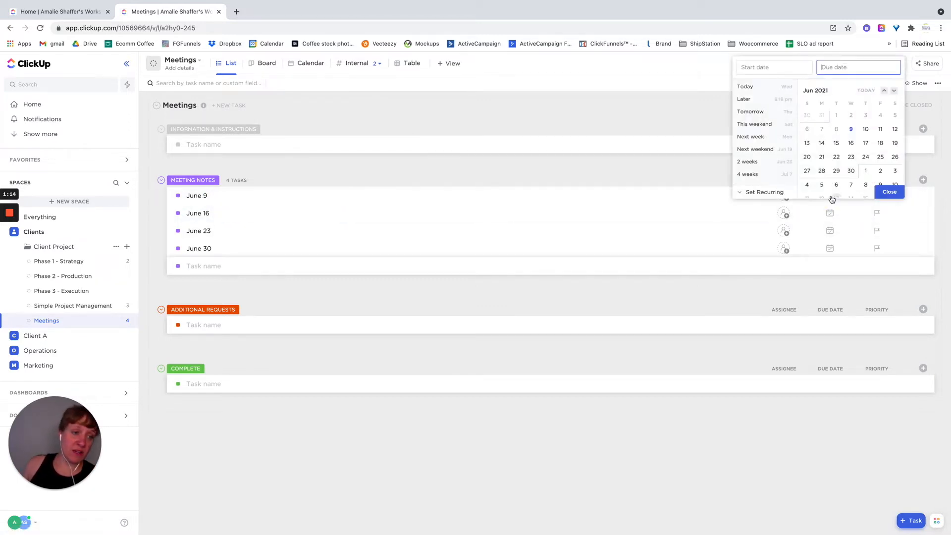
{"action": "left_click", "coordinate": [851, 128]}
{"action": "left_click", "coordinate": [889, 192]}
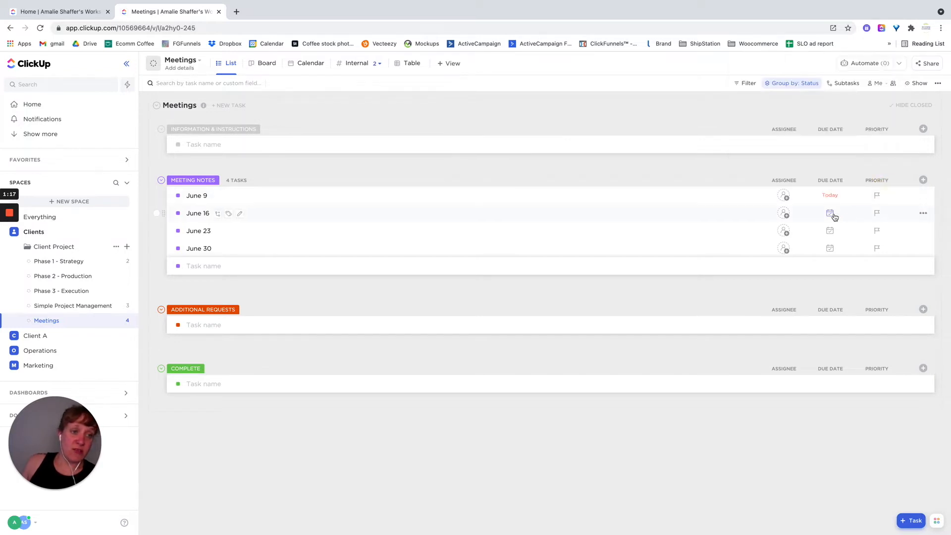
{"action": "left_click", "coordinate": [829, 196]}
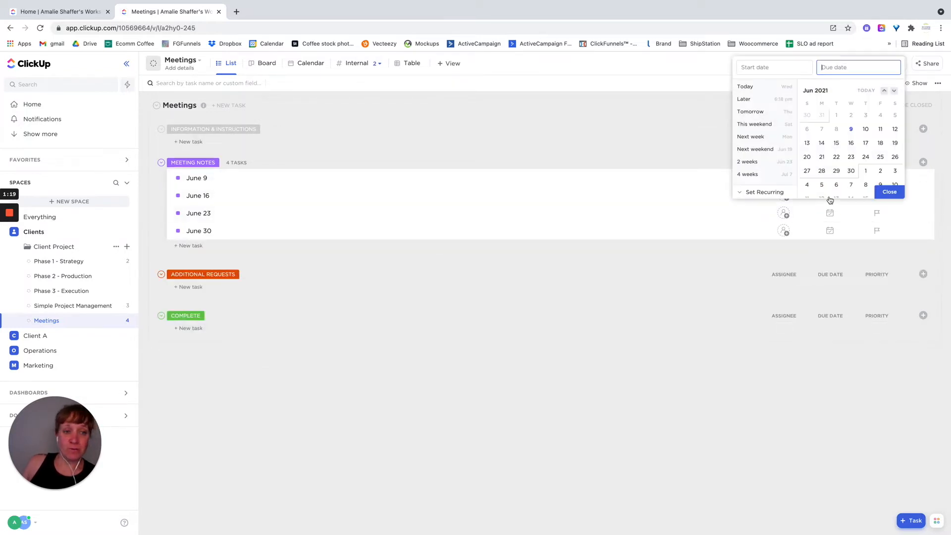
{"action": "left_click", "coordinate": [851, 143]}
{"action": "left_click", "coordinate": [889, 192]}
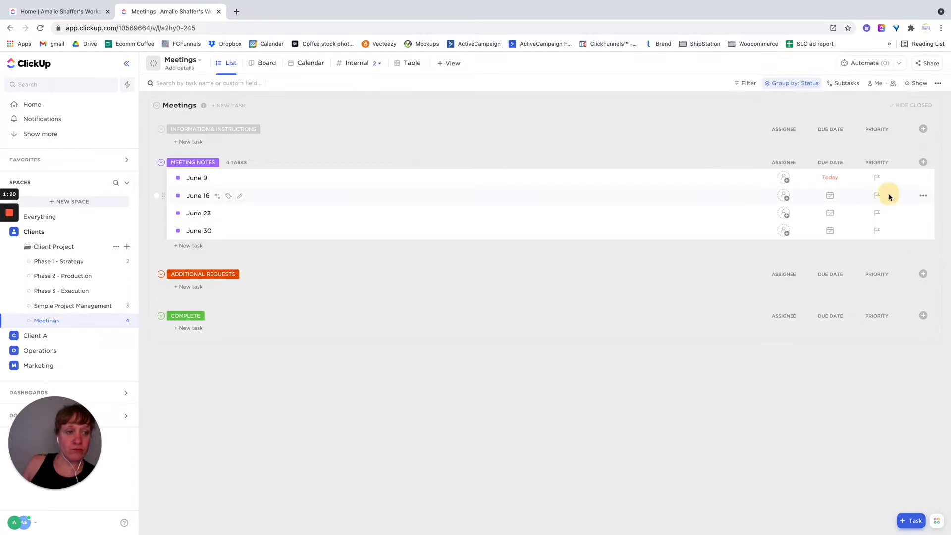
- Set the due dates of the June 23 and June 30 meeting tasks to June 23 and June 30, 2021
{"action": "left_click", "coordinate": [829, 213]}
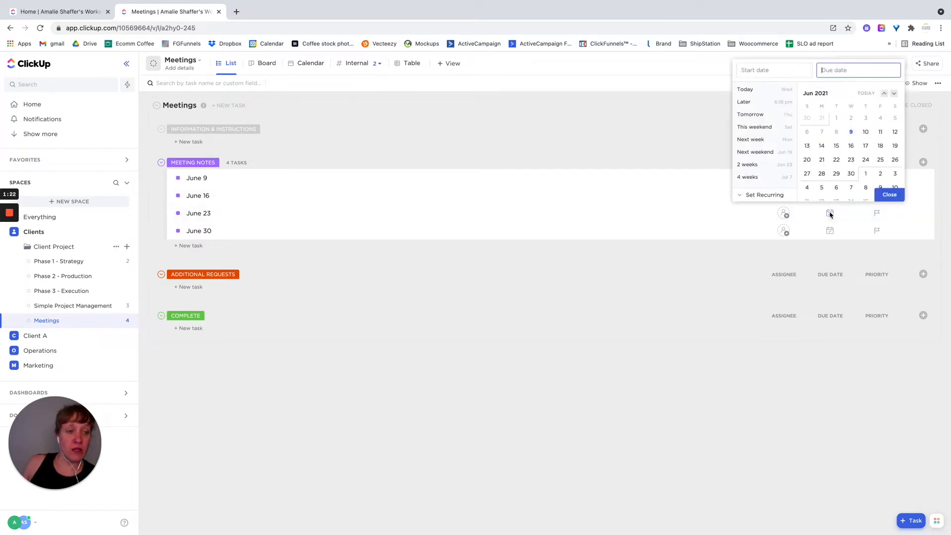
{"action": "left_click", "coordinate": [851, 160]}
{"action": "left_click", "coordinate": [889, 194]}
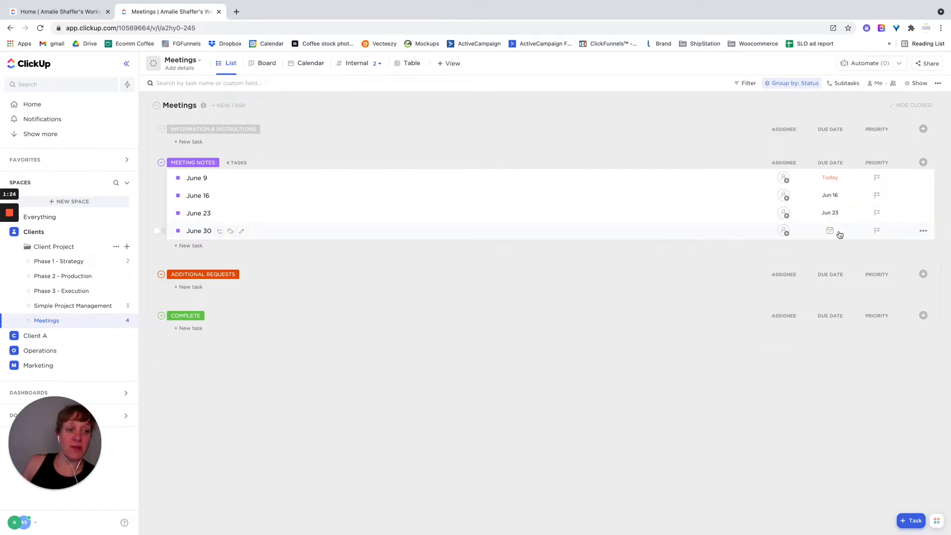
{"action": "left_click", "coordinate": [830, 231]}
{"action": "left_click", "coordinate": [851, 192]}
{"action": "left_click", "coordinate": [886, 213]}
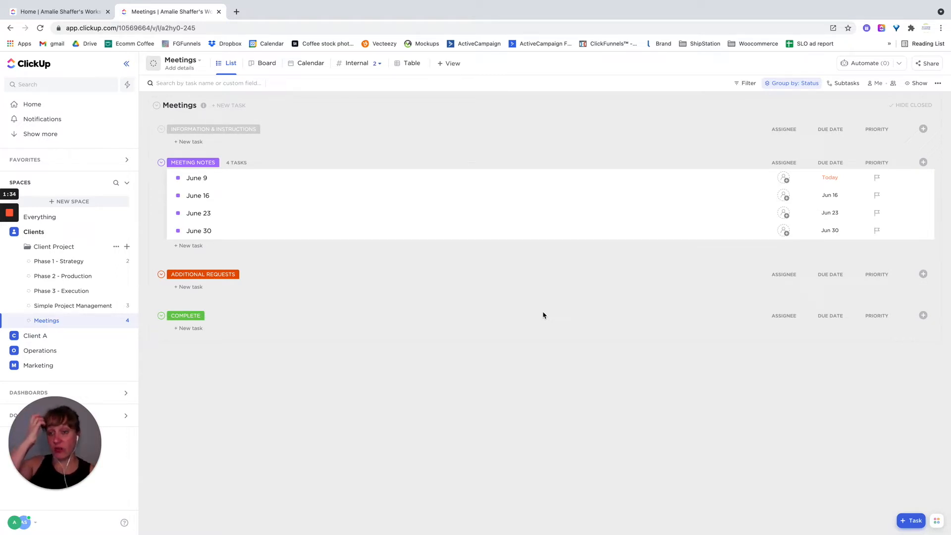
- Open the June 9 meeting task and attach a new ClickUp Doc to it
{"action": "left_click", "coordinate": [319, 179]}
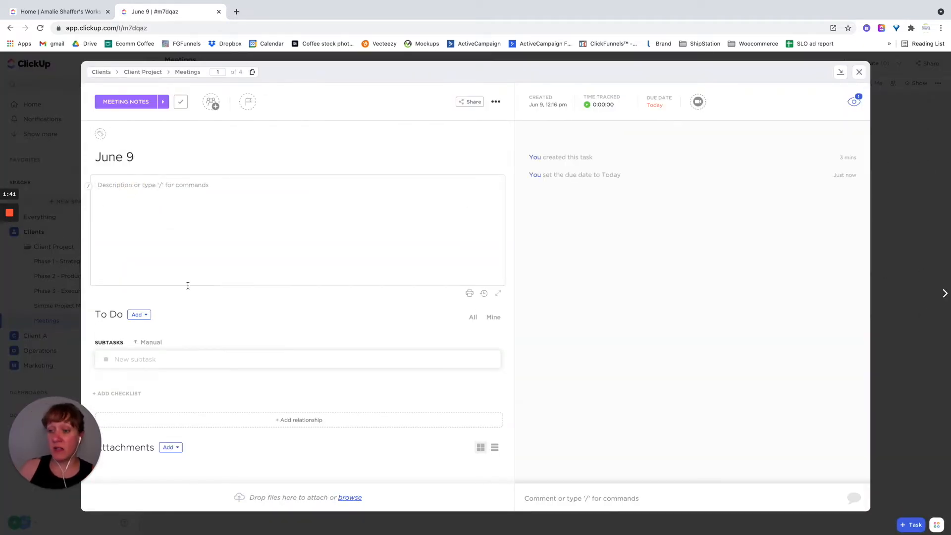
{"action": "left_click", "coordinate": [177, 449]}
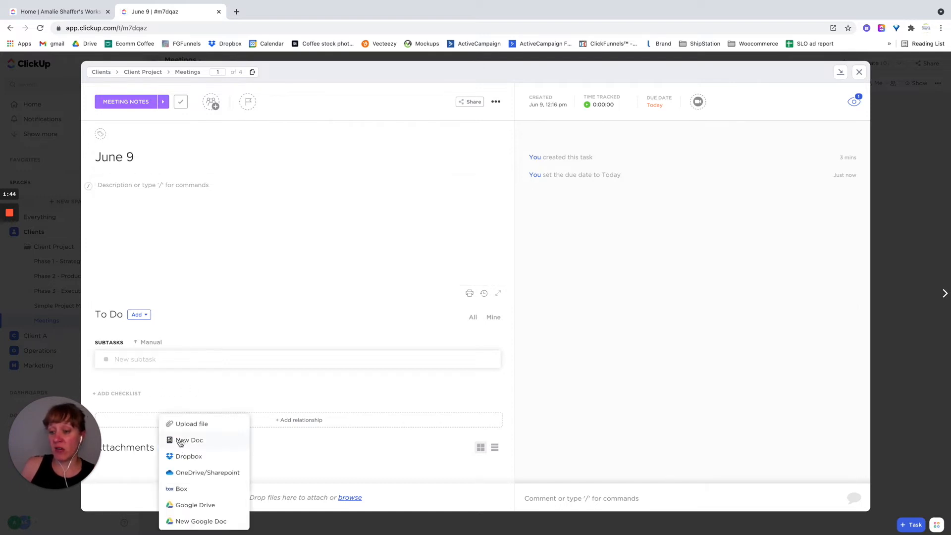
{"action": "left_click", "coordinate": [181, 441]}
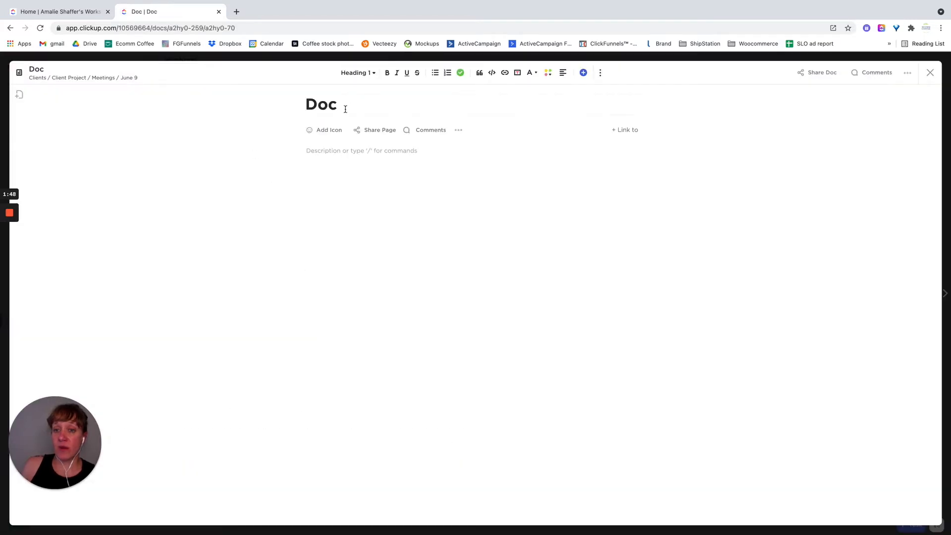
- Title the attached doc "Client Name: June 9 Meeting Notes" and close the doc and its task
{"action": "left_click", "coordinate": [346, 108]}
{"action": "key", "text": "BackSpace"}
{"action": "key", "text": "BackSpace"}
{"action": "key", "text": "BackSpace"}
{"action": "type", "text": "Client Name"}
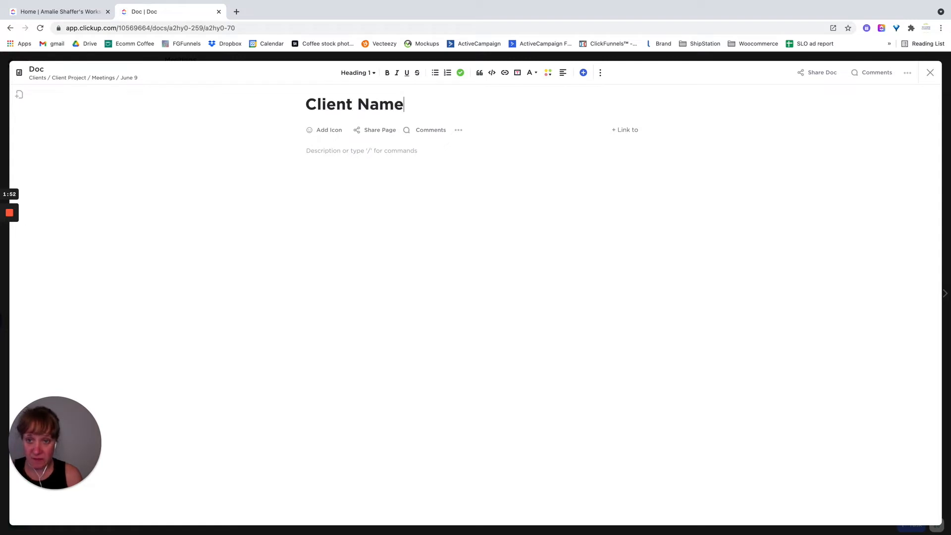
{"action": "type", "text": ": June 9"}
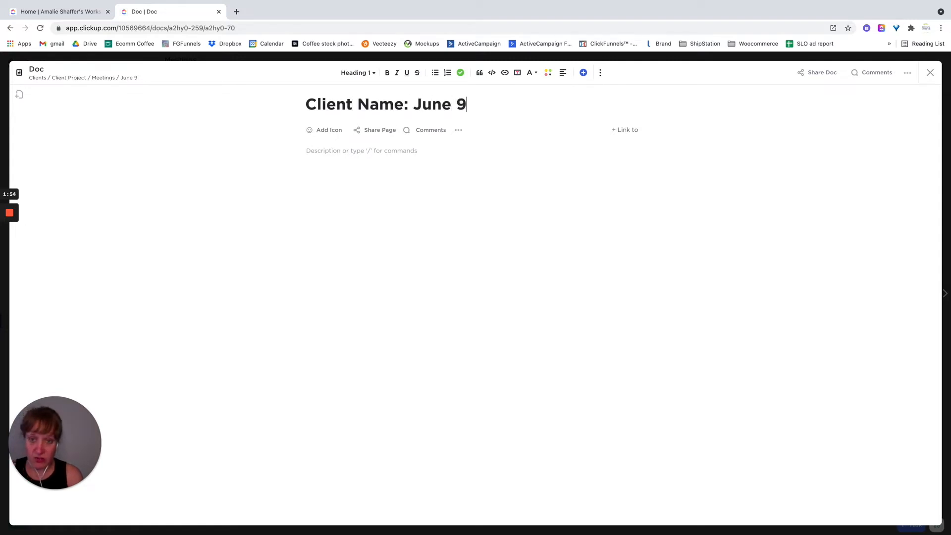
{"action": "type", "text": " Meett"}
{"action": "key", "text": "BackSpace"}
{"action": "key", "text": "BackSpace"}
{"action": "type", "text": "tin"}
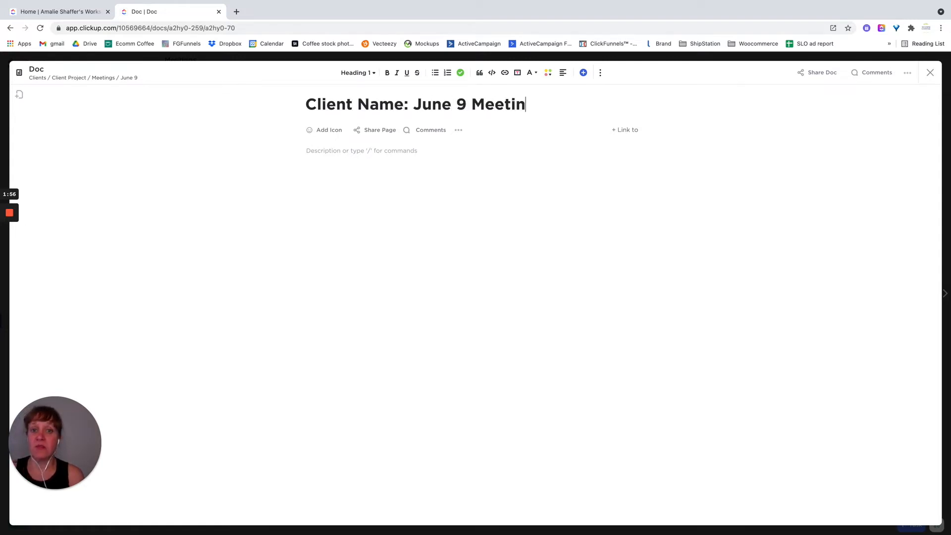
{"action": "type", "text": "g NOtes"}
{"action": "key", "text": "BackSpace"}
{"action": "key", "text": "BackSpace"}
{"action": "key", "text": "BackSpace"}
{"action": "key", "text": "BackSpace"}
{"action": "type", "text": "otes"}
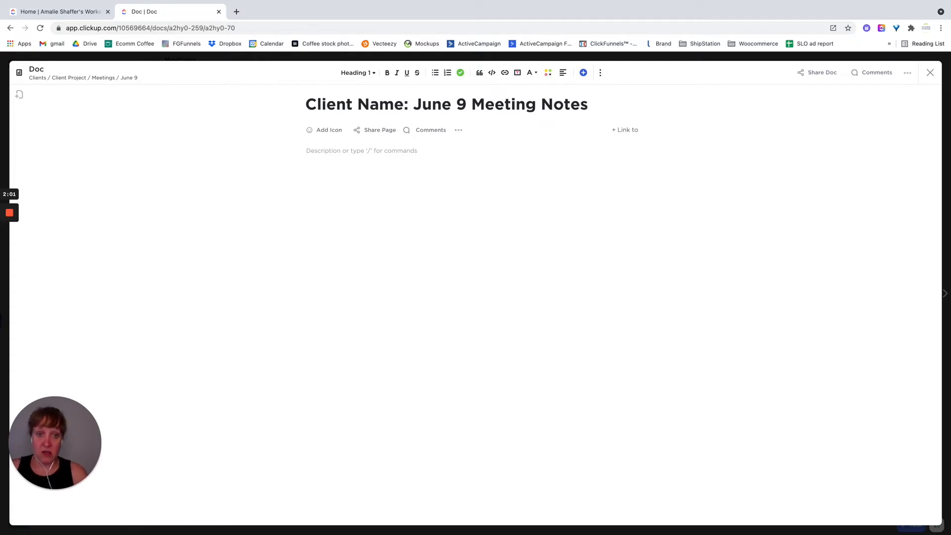
{"action": "key", "text": "Return"}
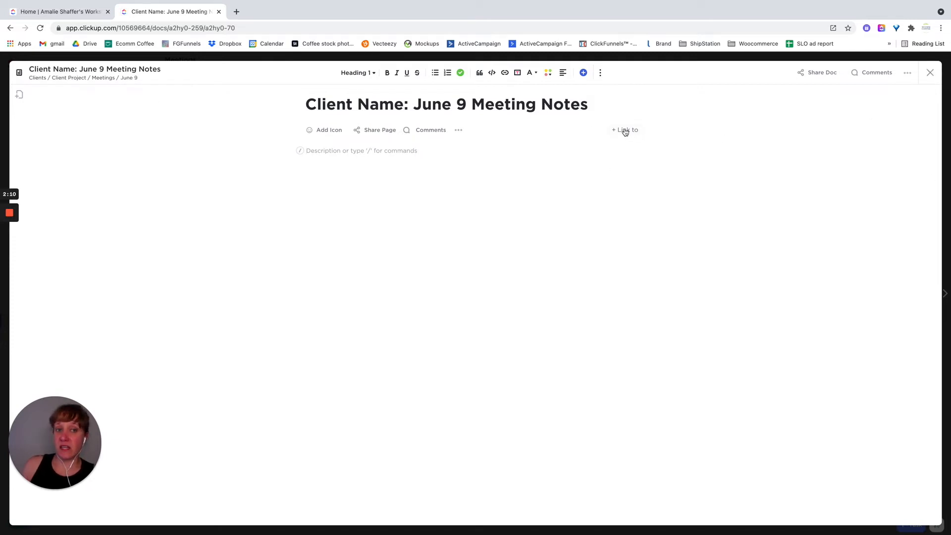
{"action": "left_click", "coordinate": [930, 74]}
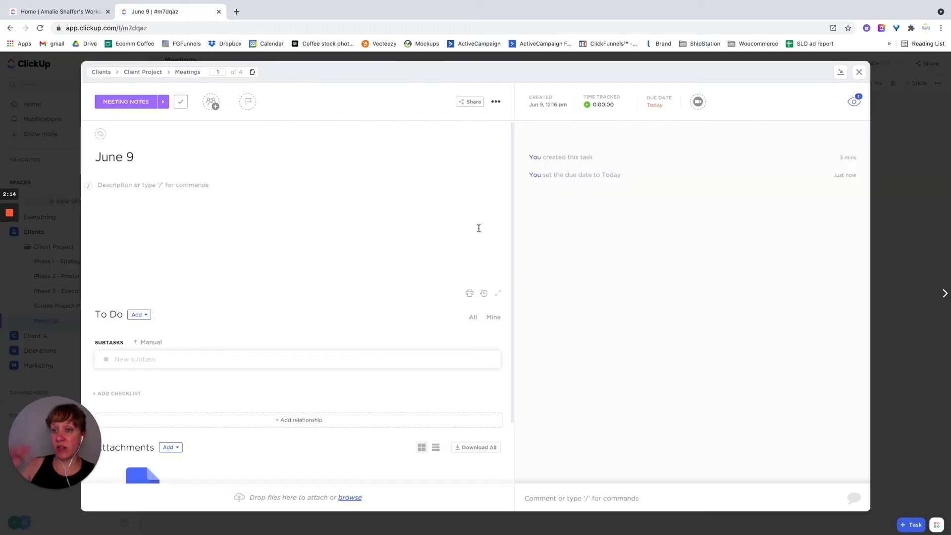
{"action": "left_click", "coordinate": [858, 72]}
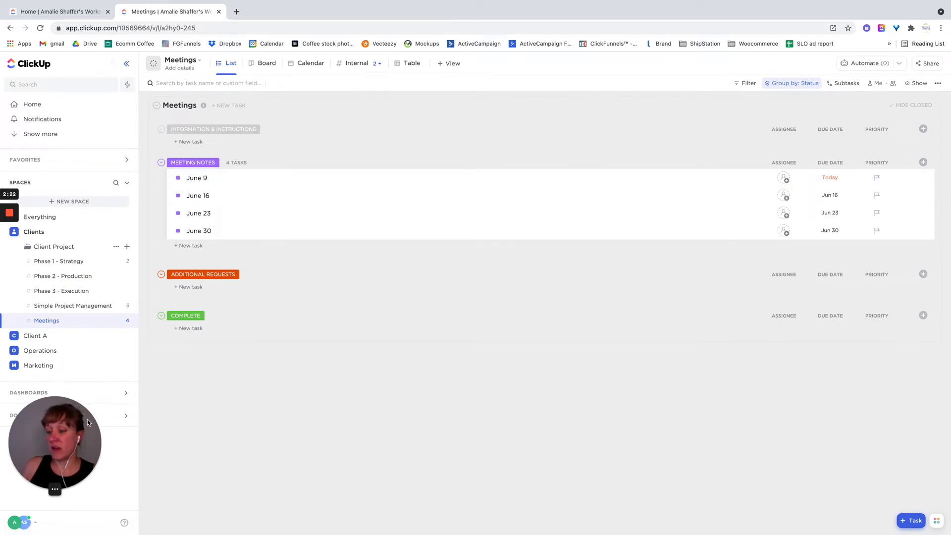
- Look over all docs in the workspace and return to the Meetings list of the Client Project
{"action": "left_click", "coordinate": [117, 418]}
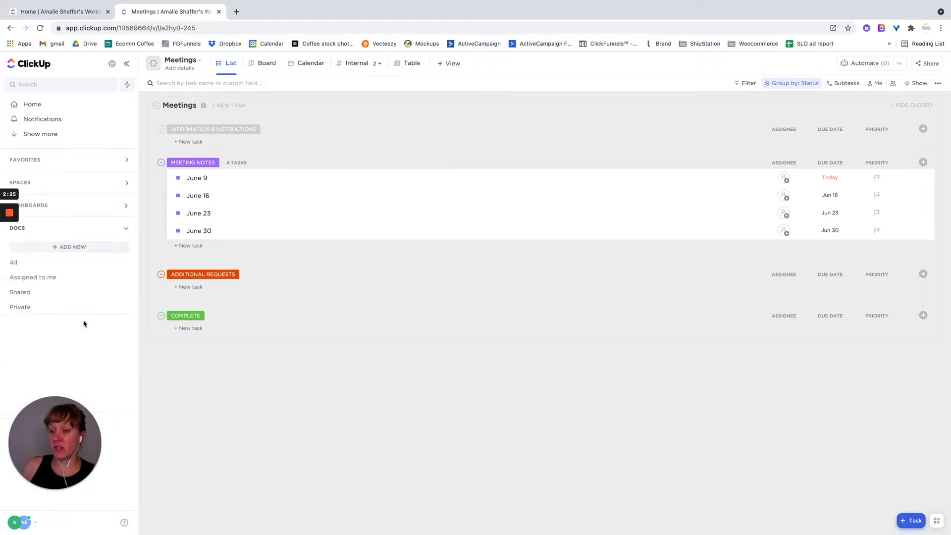
{"action": "left_click", "coordinate": [21, 268]}
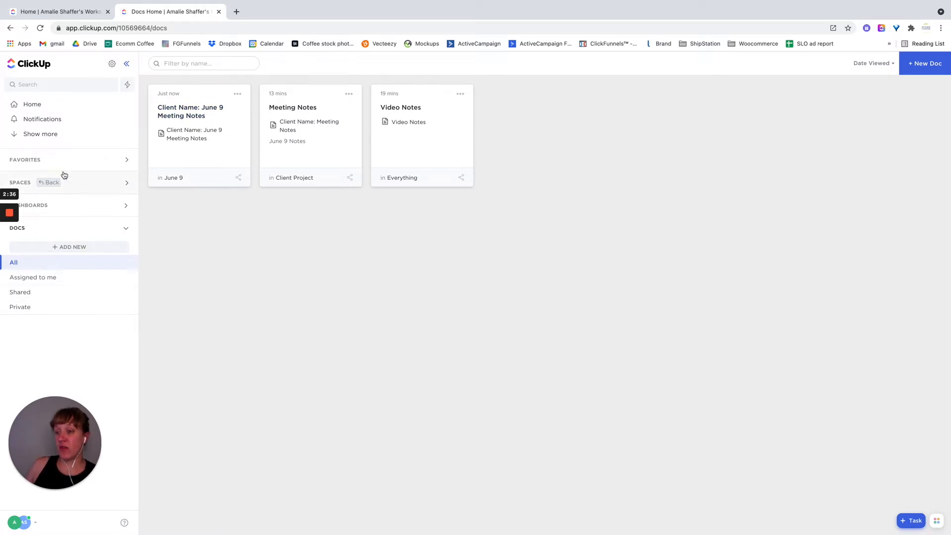
{"action": "left_click", "coordinate": [83, 185]}
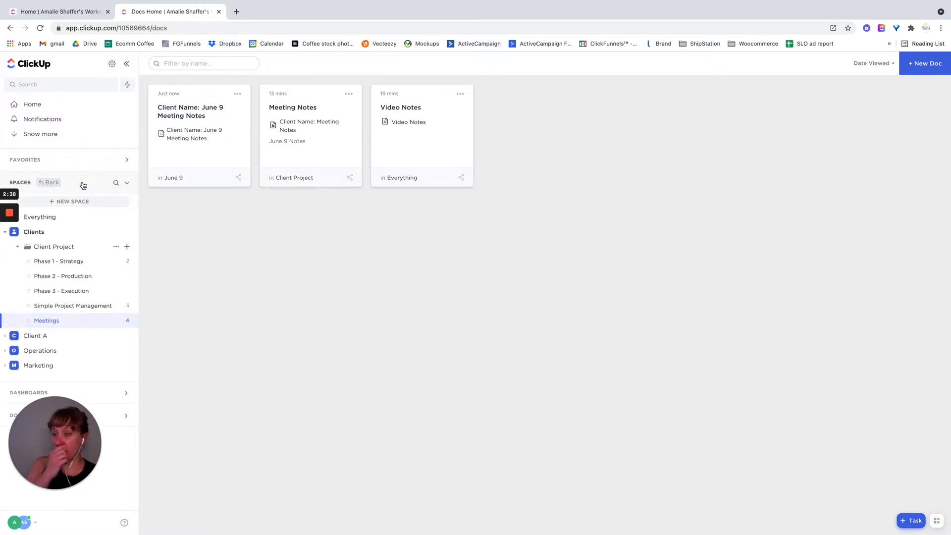
{"action": "left_click", "coordinate": [60, 325]}
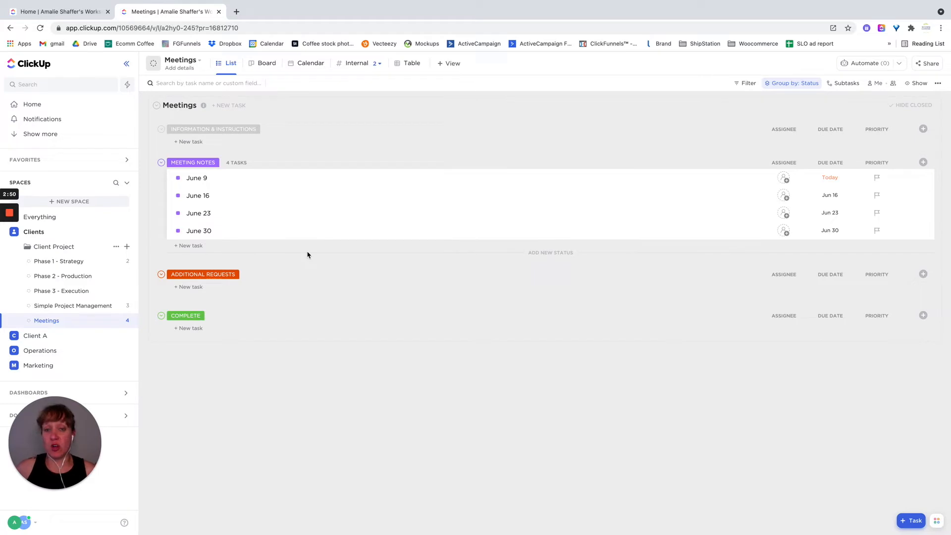
- Add a Doc view to the Meetings list
{"action": "left_click", "coordinate": [442, 66]}
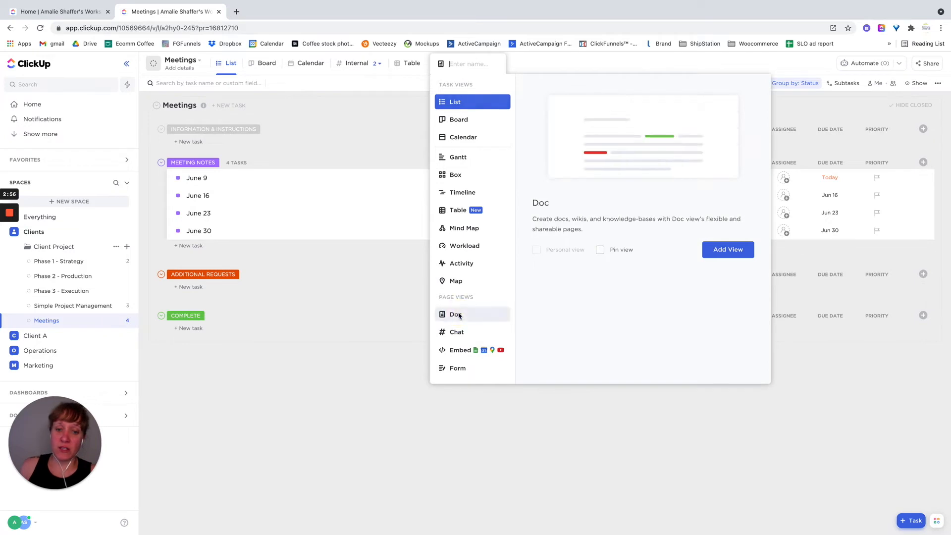
{"action": "left_click", "coordinate": [458, 316]}
{"action": "left_click", "coordinate": [718, 251]}
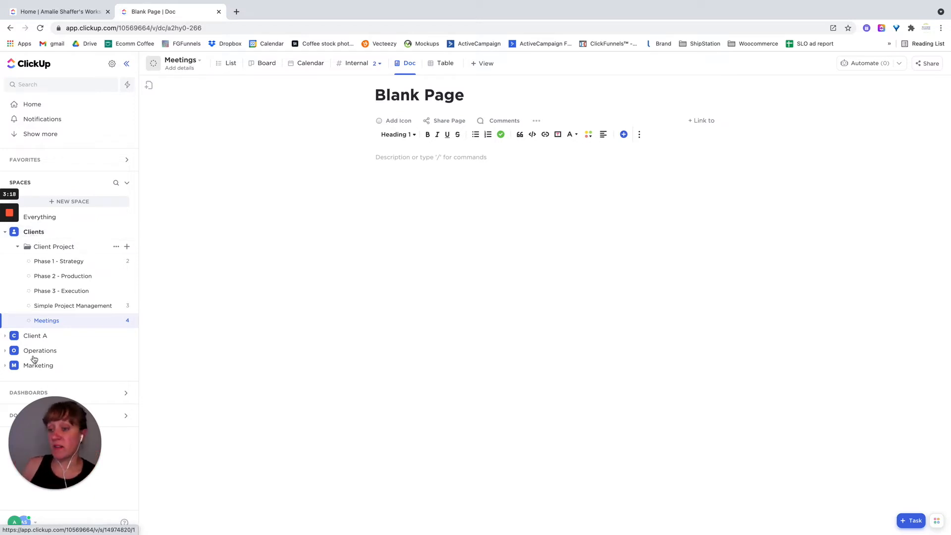
- Rename the new Doc view "Client Name: Meeting Notes"
{"action": "left_click", "coordinate": [415, 63]}
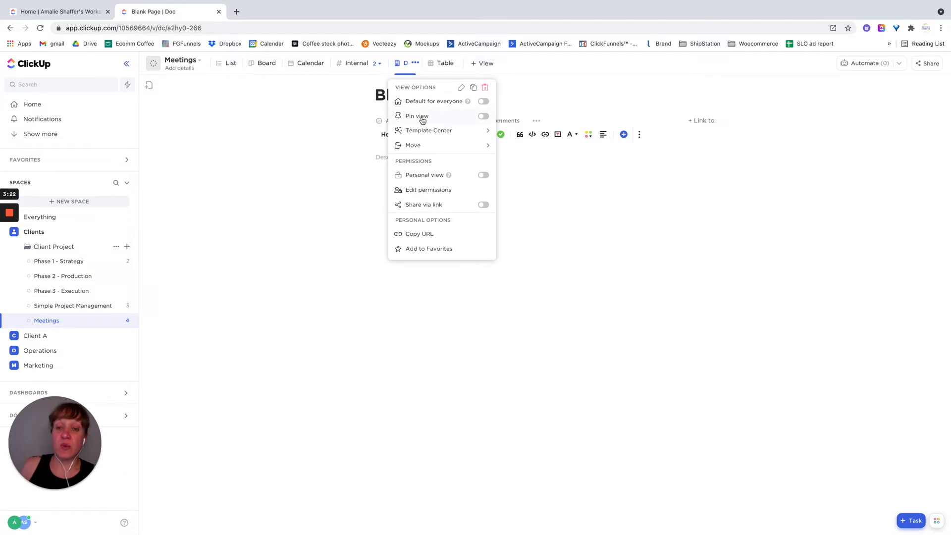
{"action": "left_click", "coordinate": [461, 87]}
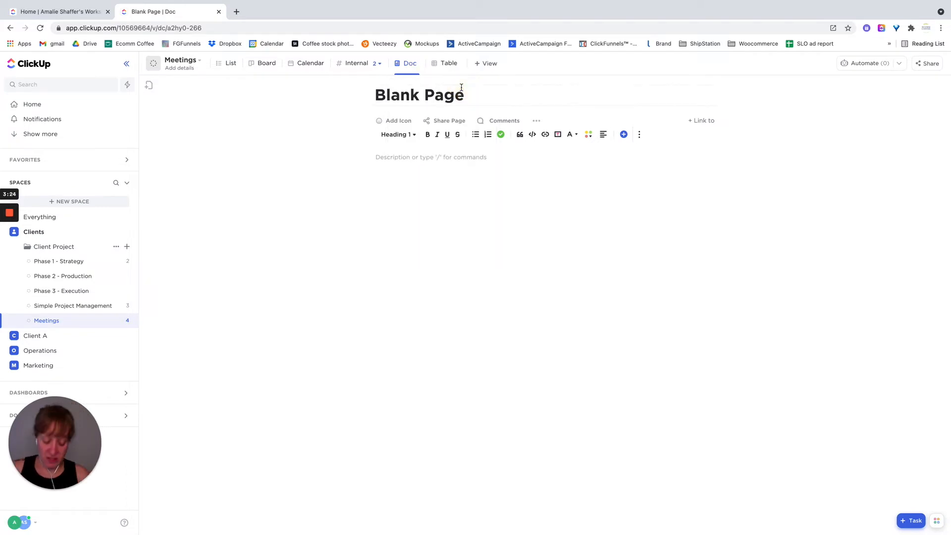
{"action": "key", "text": "BackSpace"}
{"action": "type", "text": "Client Nme"}
{"action": "key", "text": "BackSpace"}
{"action": "key", "text": "BackSpace"}
{"action": "type", "text": "ame"}
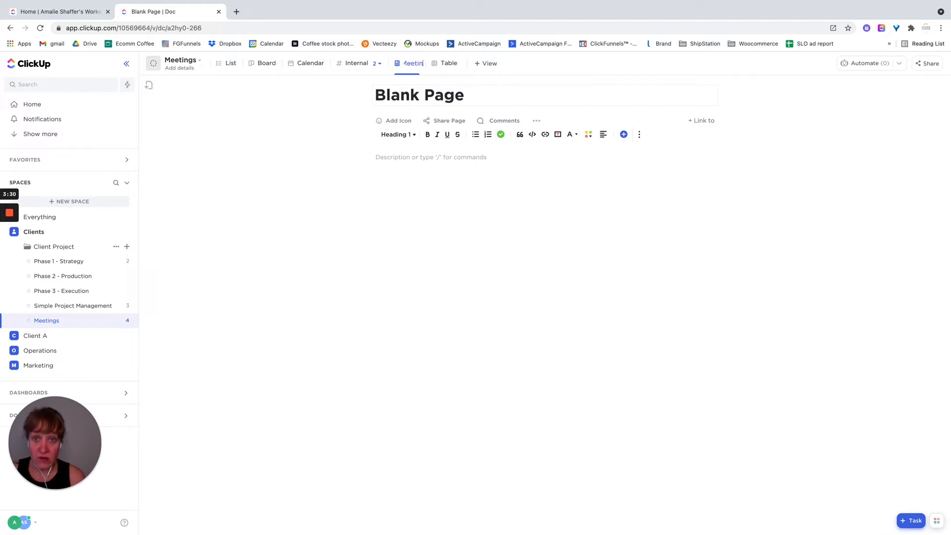
{"action": "key", "text": "Return"}
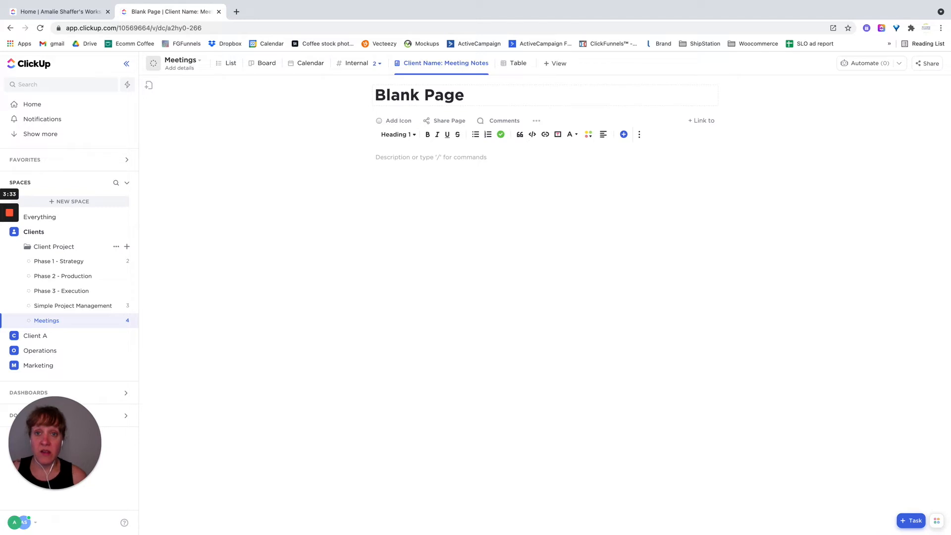
- Title the blank page of the Meetings Doc view "Kickoff Call/Onboarding Call Notes"
{"action": "left_click", "coordinate": [473, 98]}
{"action": "key", "text": "BackSpace"}
{"action": "key", "text": "BackSpace"}
{"action": "key", "text": "BackSpace"}
{"action": "key", "text": "BackSpace"}
{"action": "key", "text": "BackSpace"}
{"action": "key", "text": "BackSpace"}
{"action": "key", "text": "BackSpace"}
{"action": "key", "text": "BackSpace"}
{"action": "key", "text": "BackSpace"}
{"action": "key", "text": "BackSpace"}
{"action": "type", "text": "L"}
{"action": "key", "text": "BackSpace"}
{"action": "type", "text": "Kick"}
{"action": "type", "text": "O"}
{"action": "key", "text": "BackSpace"}
{"action": "type", "text": "pff"}
{"action": "key", "text": "BackSpace"}
{"action": "key", "text": "BackSpace"}
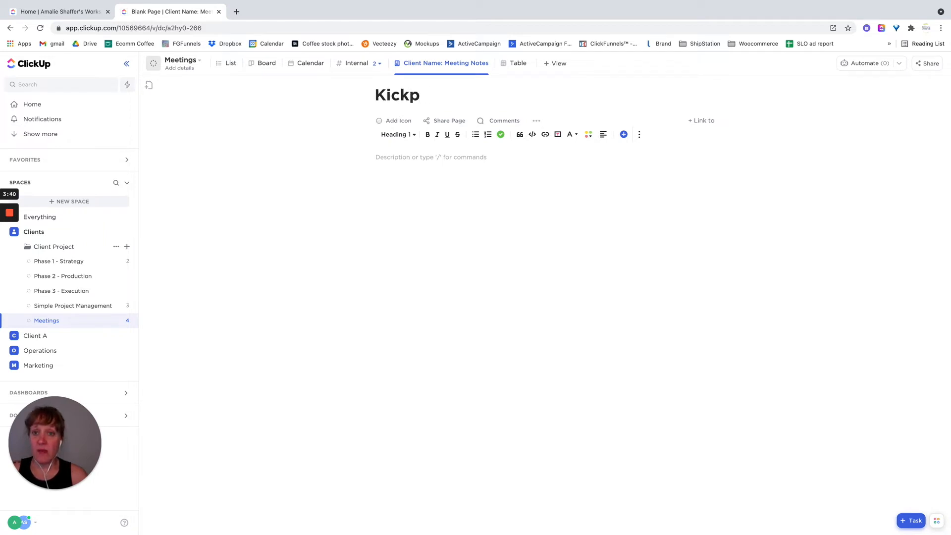
{"action": "key", "text": "BackSpace"}
{"action": "type", "text": "off Call "}
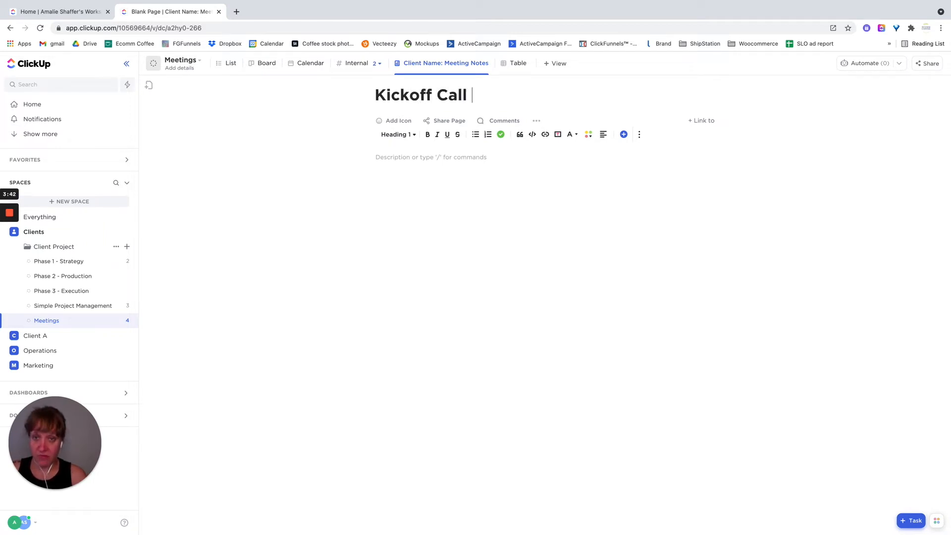
{"action": "type", "text": "/Onboardign"}
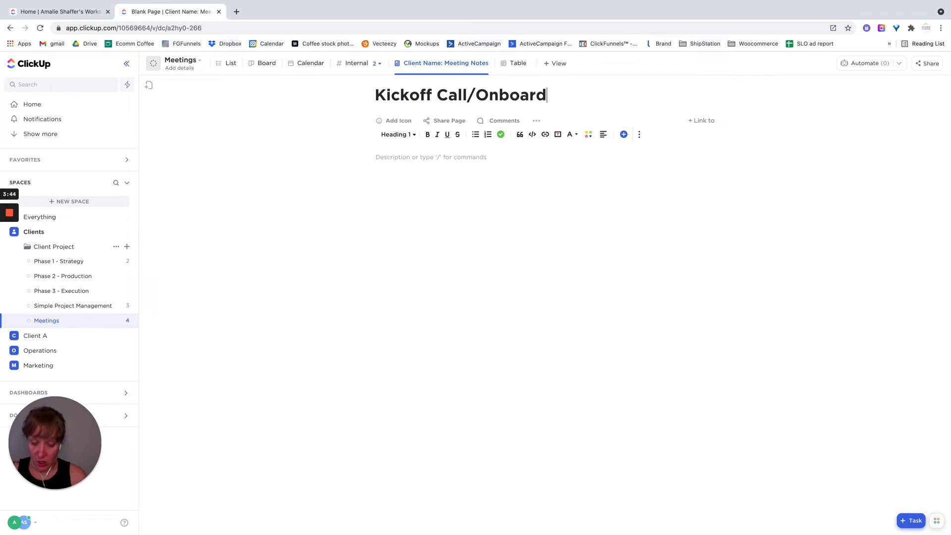
{"action": "key", "text": "BackSpace"}
{"action": "key", "text": "BackSpace"}
{"action": "type", "text": "ng Cal"}
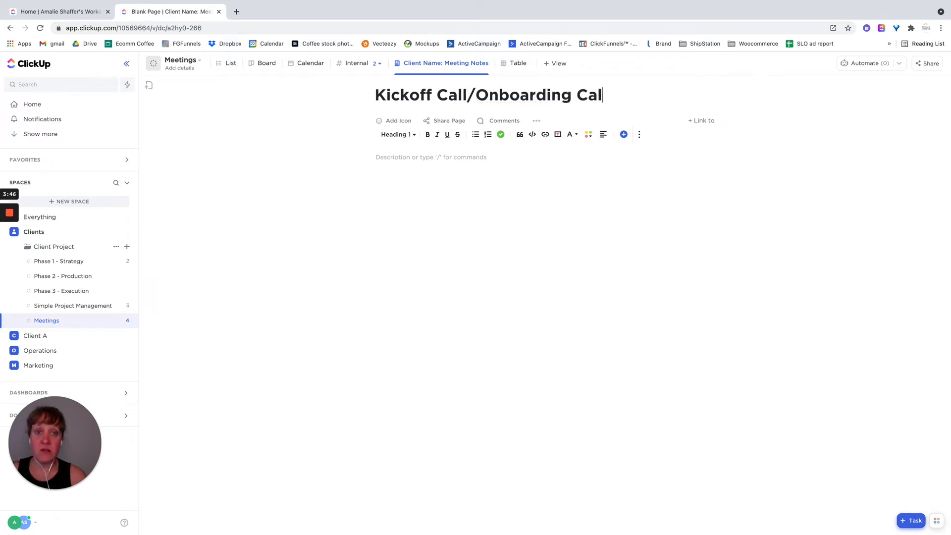
{"action": "type", "text": "l Niet"}
{"action": "type", "text": "otes"}
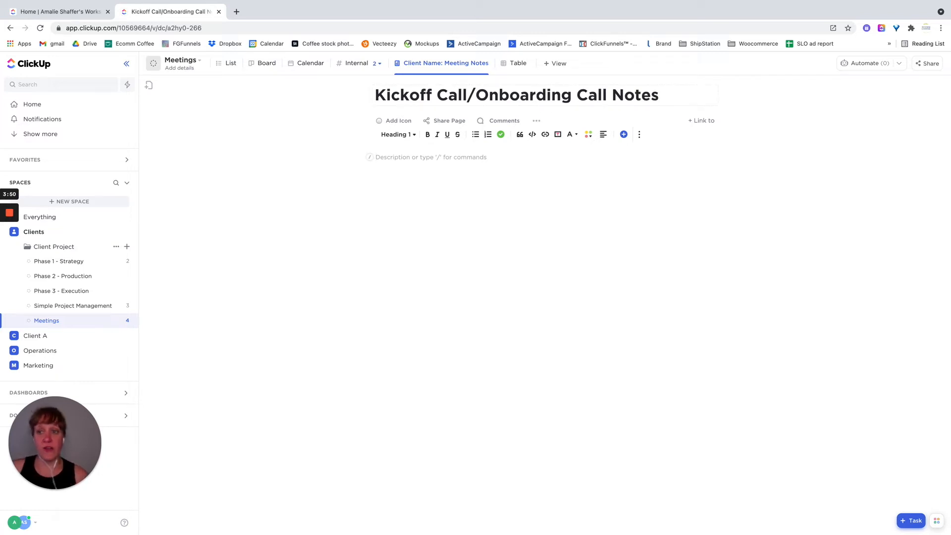
- Add a subpage inside the Kickoff Call/Onboarding Call Notes page and title it "June 9"
{"action": "left_click", "coordinate": [149, 86]}
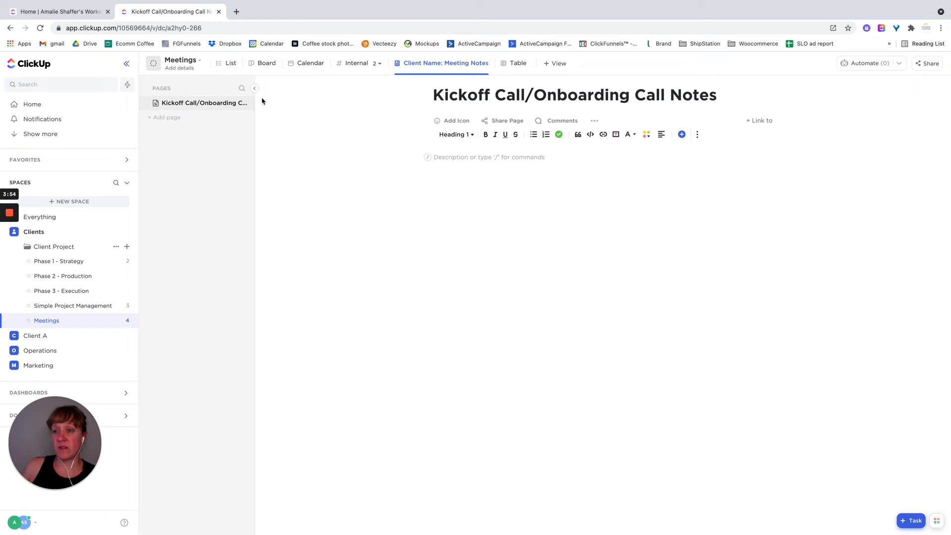
{"action": "left_click", "coordinate": [245, 103]}
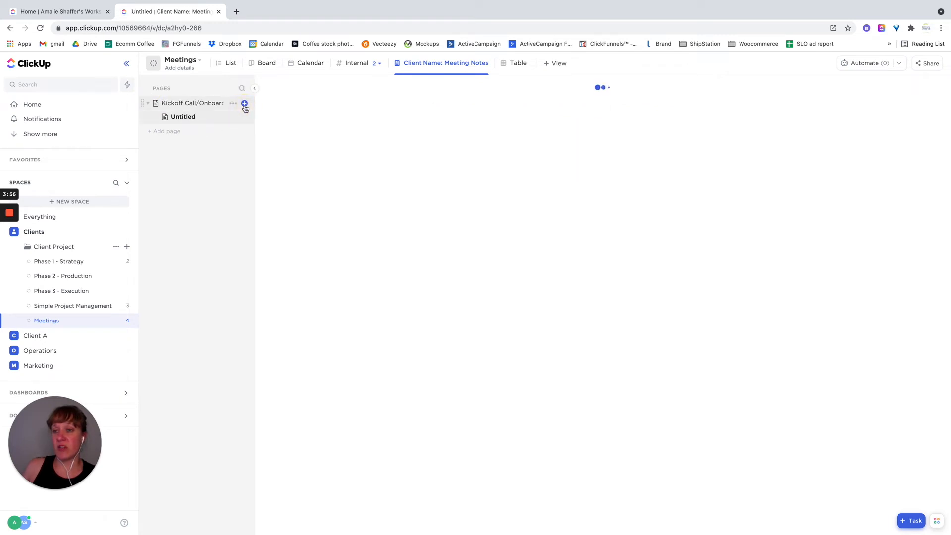
{"action": "left_click", "coordinate": [232, 118]}
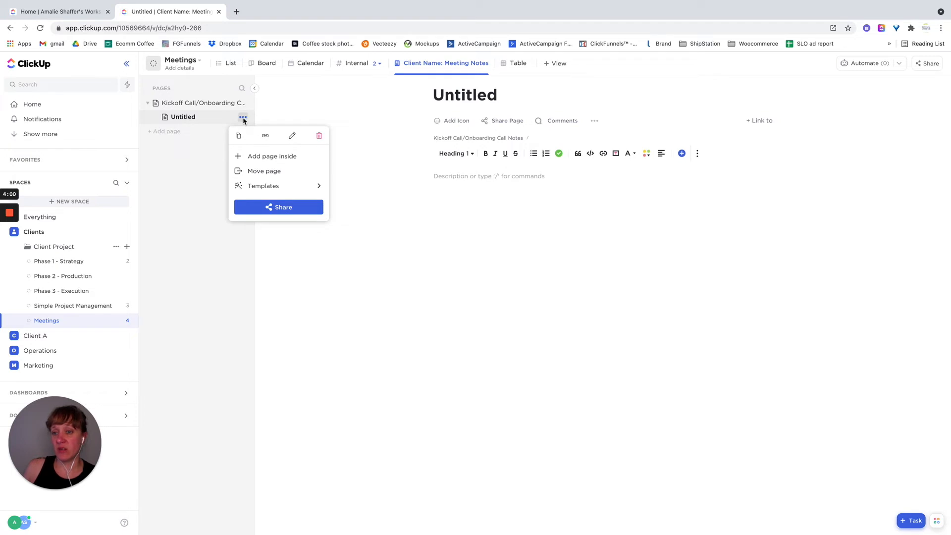
{"action": "left_click", "coordinate": [292, 138]}
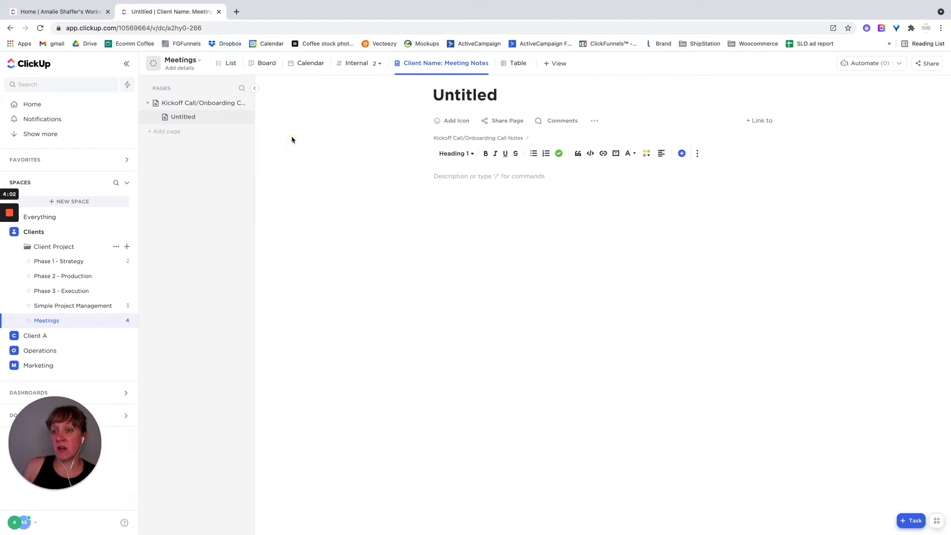
{"action": "type", "text": "Jun"}
{"action": "key", "text": "Return"}
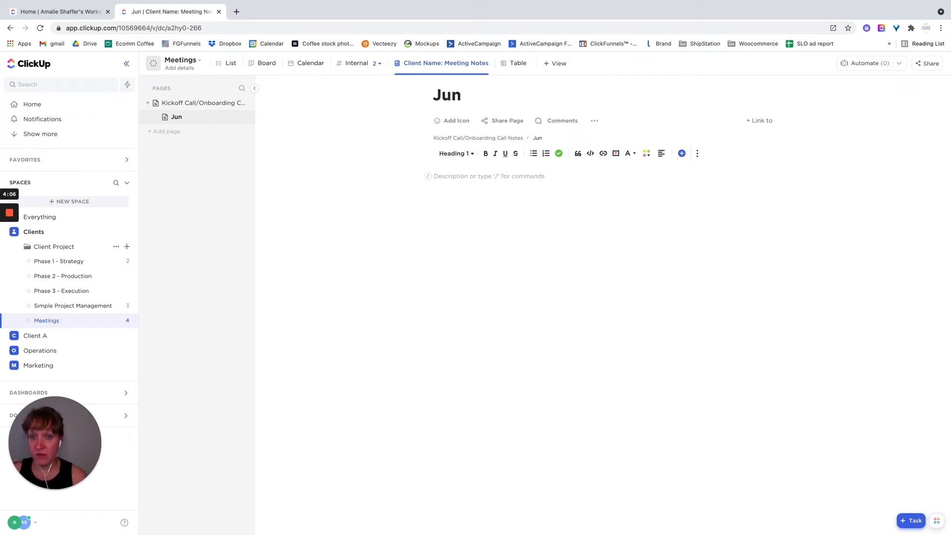
{"action": "left_click", "coordinate": [465, 98]}
{"action": "type", "text": "e 9"}
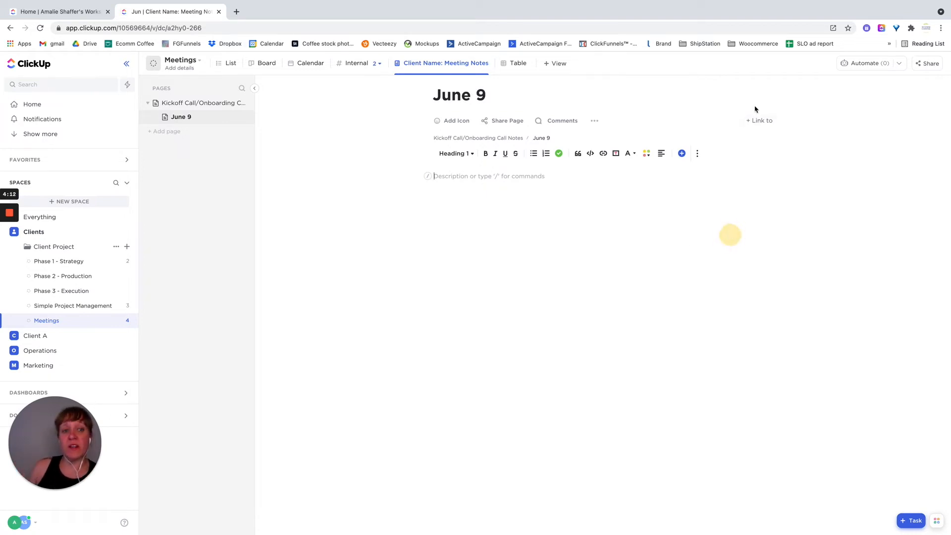
- Link the June 9 page to the June 9 task of the Meetings list
{"action": "left_click", "coordinate": [761, 121]}
{"action": "left_click", "coordinate": [767, 138]}
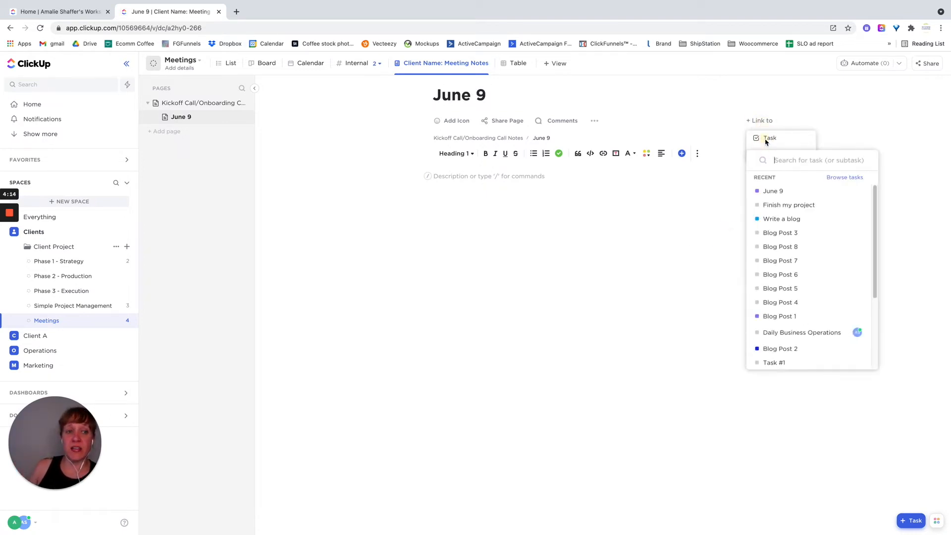
{"action": "left_click", "coordinate": [781, 194]}
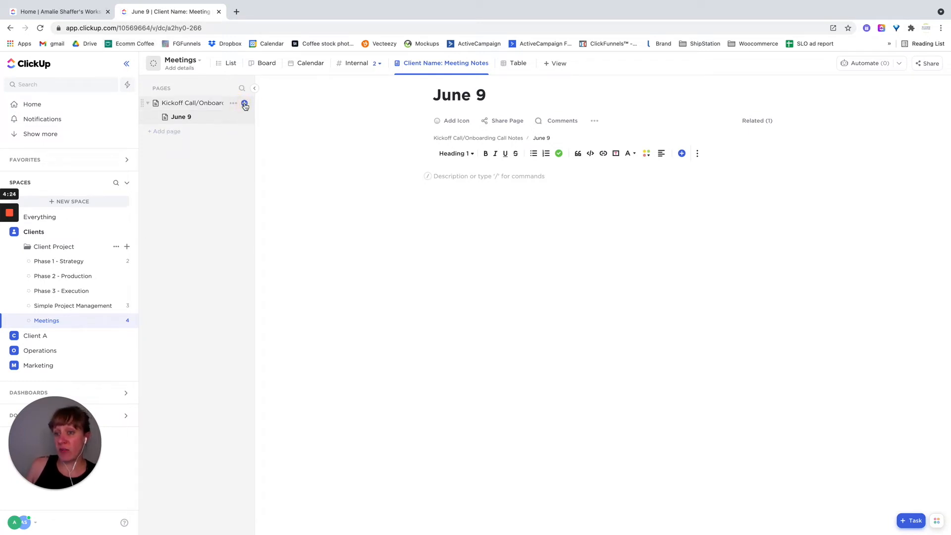
- Add another subpage titled "June 16" under the kickoff notes page and link it to the June 16 task
{"action": "left_click", "coordinate": [242, 131]}
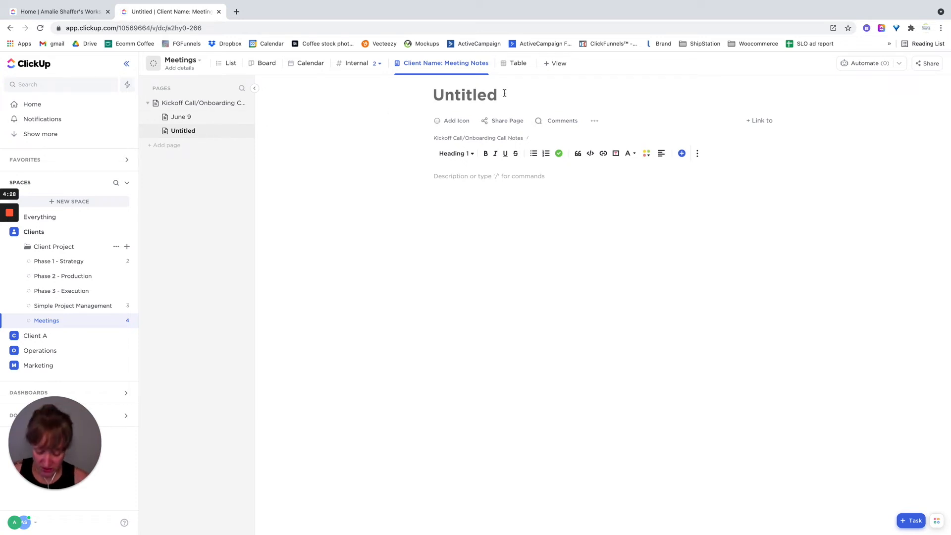
{"action": "type", "text": "June 16"}
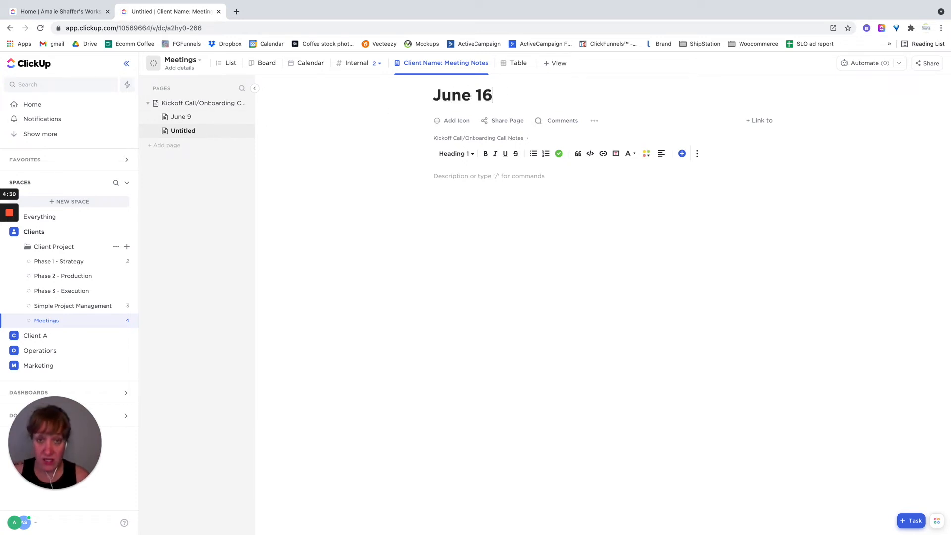
{"action": "left_click", "coordinate": [763, 125]}
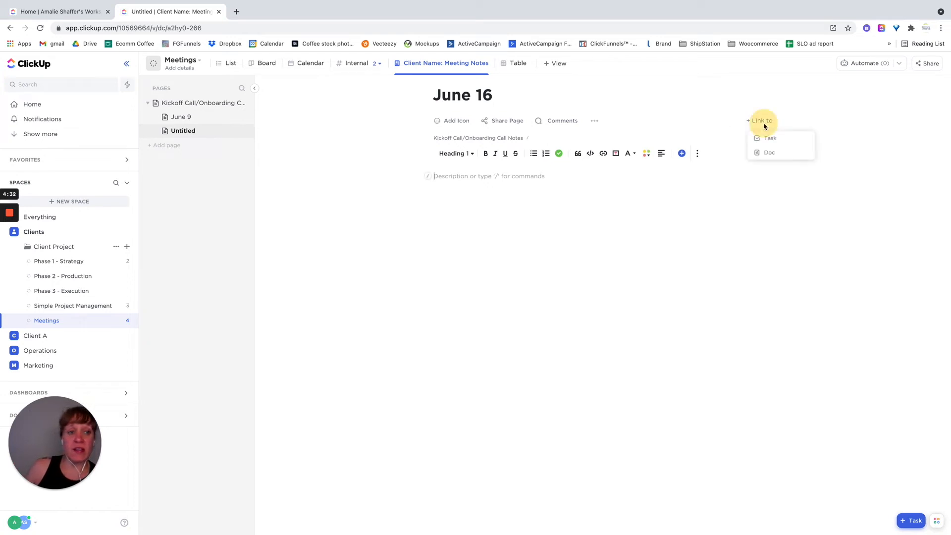
{"action": "left_click", "coordinate": [768, 137]}
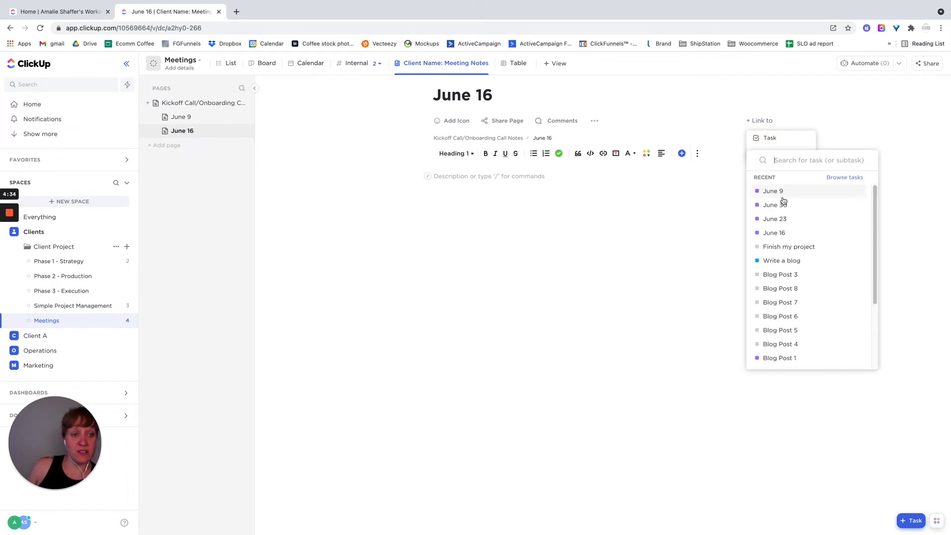
{"action": "left_click", "coordinate": [783, 233]}
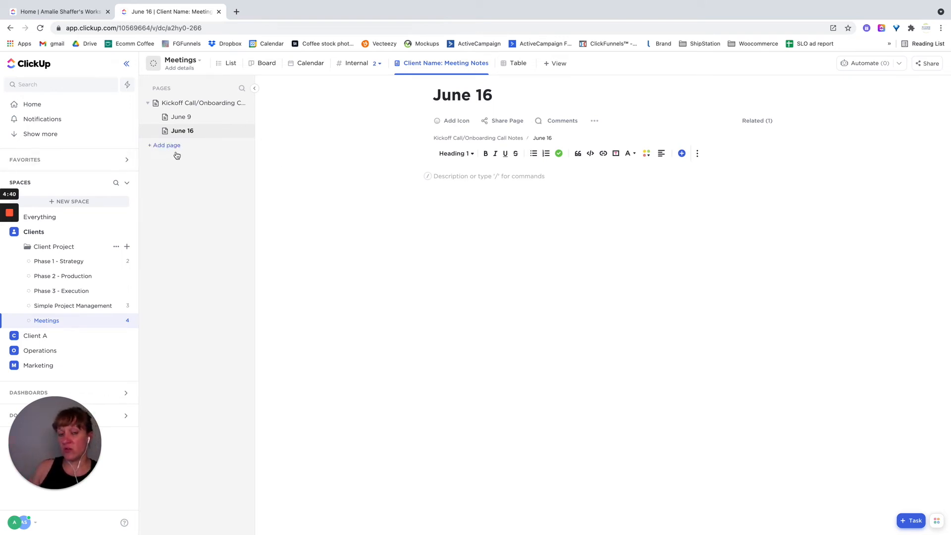
- Write "Send Client the Google Folder link" in the body of the Kickoff Call/Onboarding Call Notes page
{"action": "left_click", "coordinate": [171, 103]}
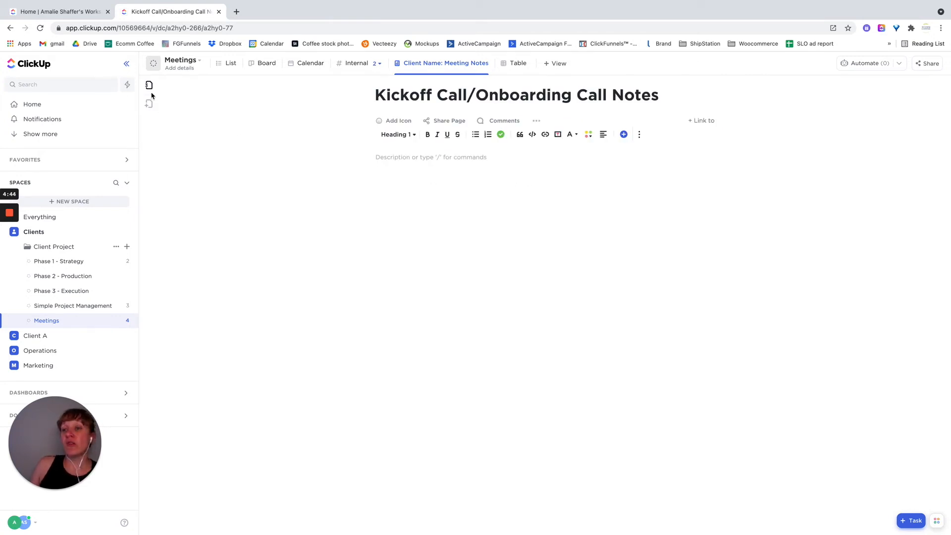
{"action": "left_click", "coordinate": [149, 87]}
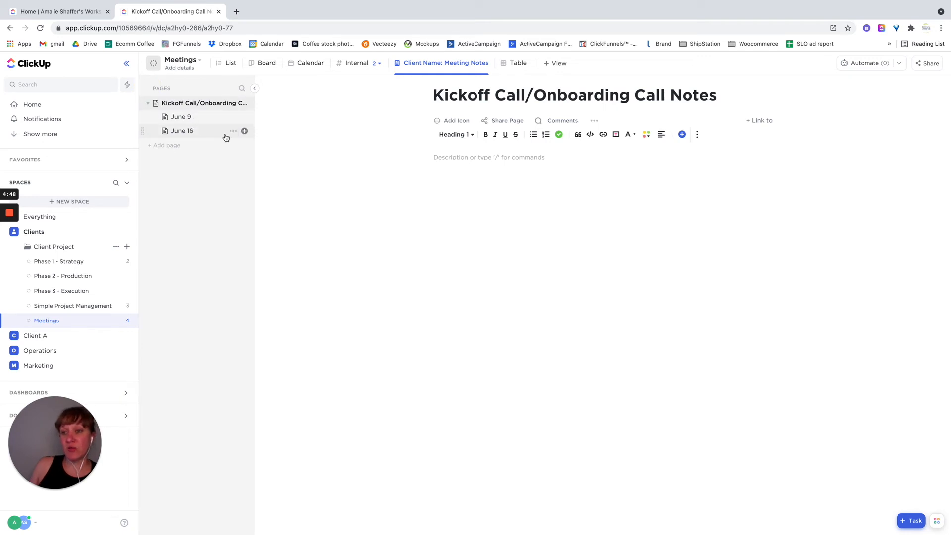
{"action": "left_click", "coordinate": [448, 160]}
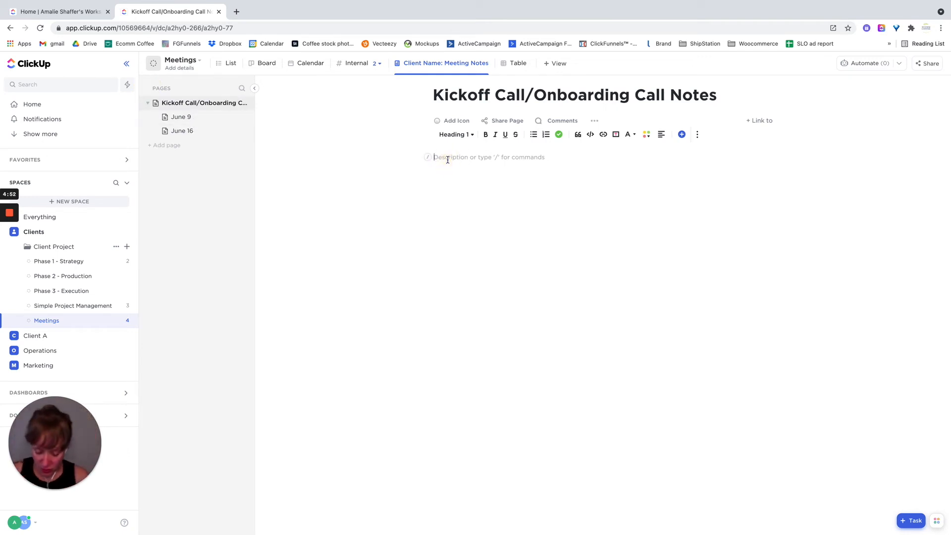
{"action": "type", "text": "Send Client the Google Folder link"}
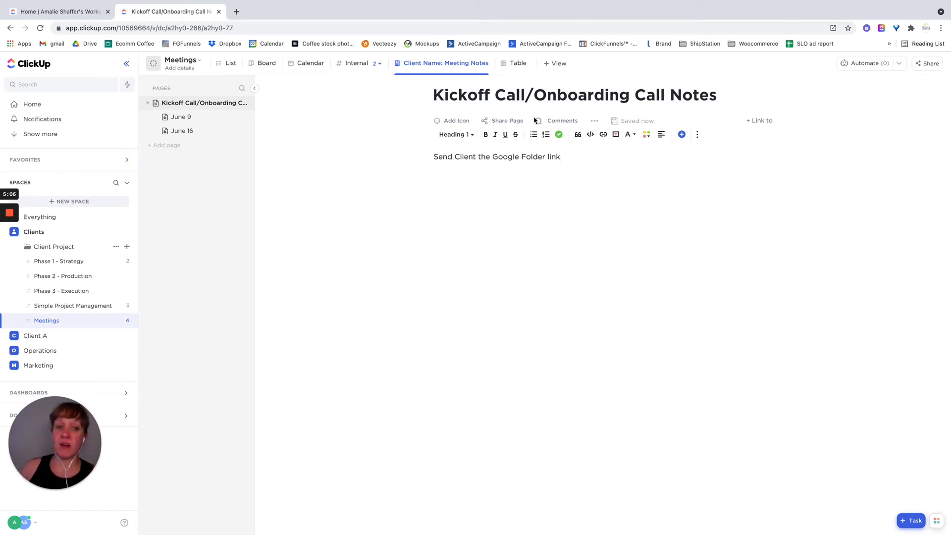
- Turn the Google Folder line into a new task in Phase 1 - Strategy, assigned to the other listed team member and due today
{"action": "left_click_drag", "start_coordinate": [562, 156], "coordinate": [435, 154]}
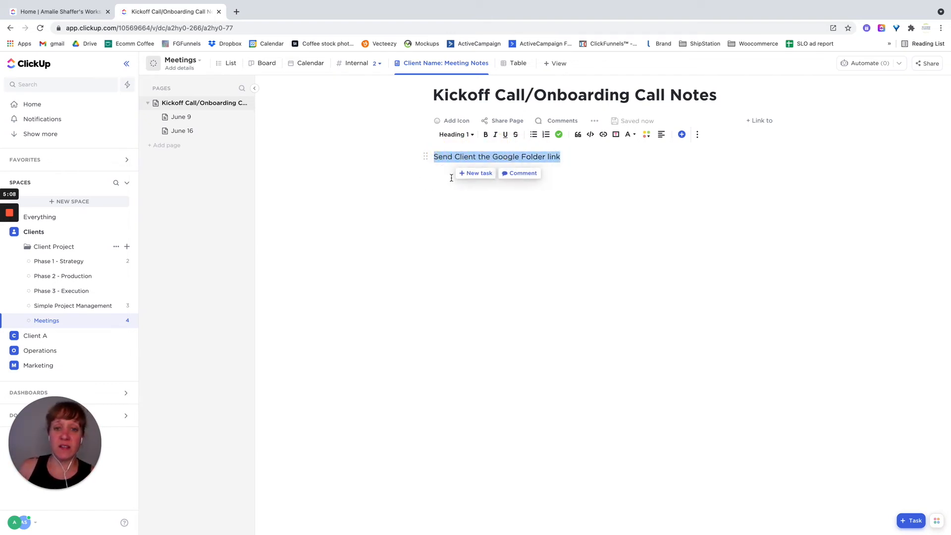
{"action": "left_click", "coordinate": [473, 174]}
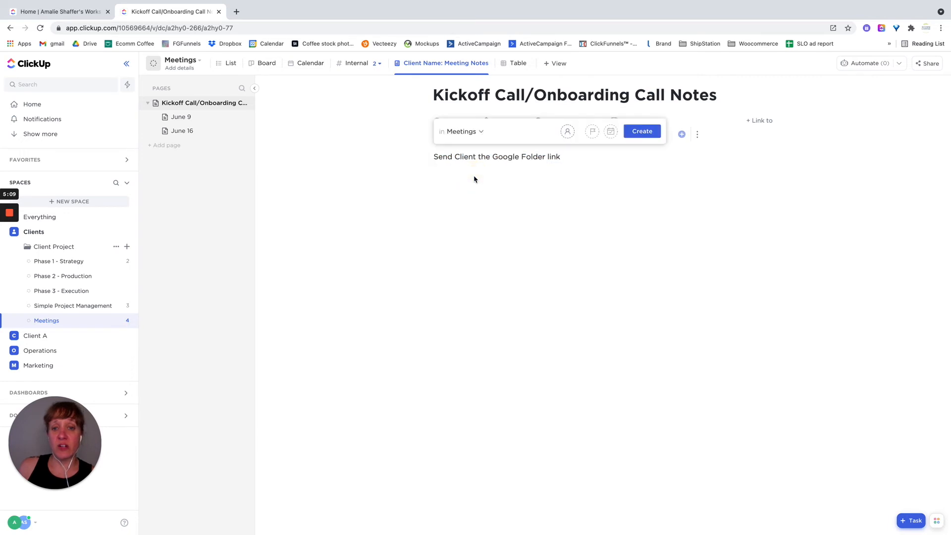
{"action": "left_click", "coordinate": [480, 133]}
{"action": "left_click", "coordinate": [480, 203]}
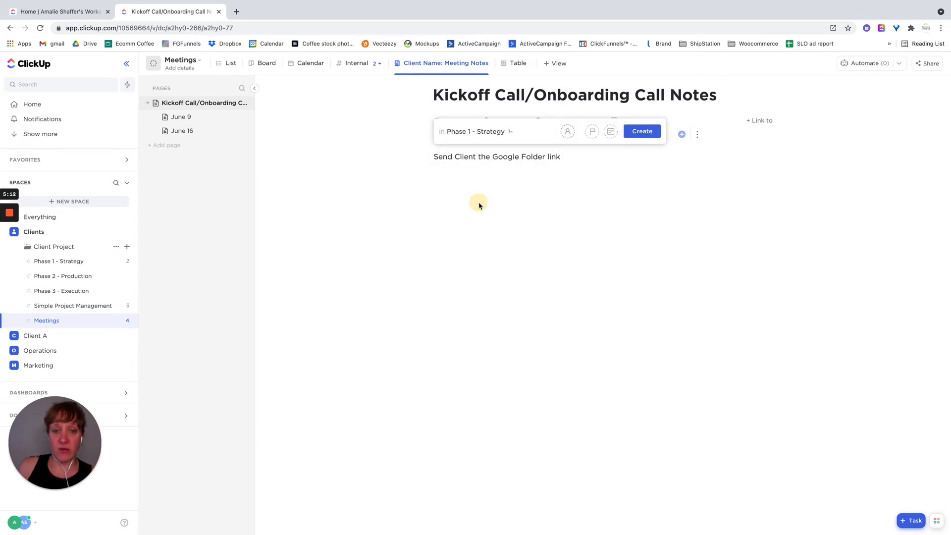
{"action": "left_click", "coordinate": [568, 132]}
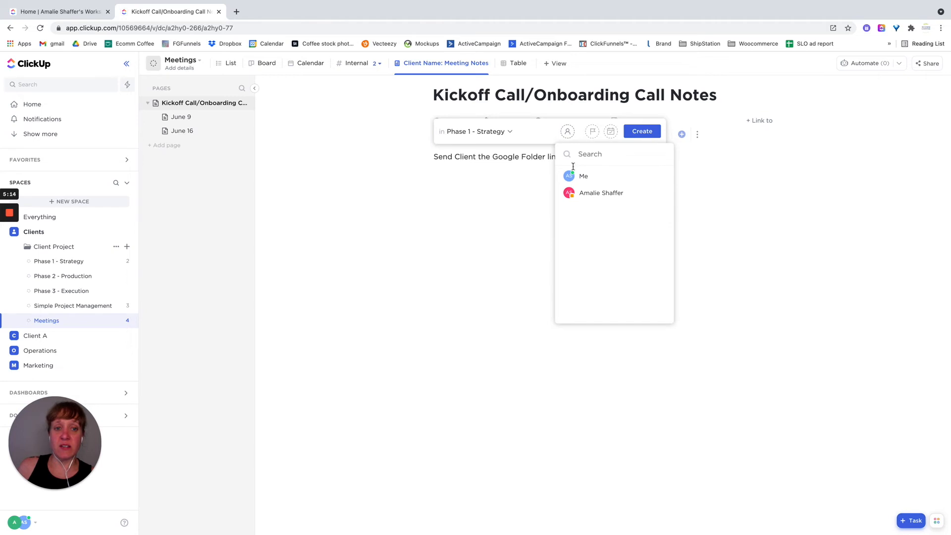
{"action": "left_click", "coordinate": [579, 197]}
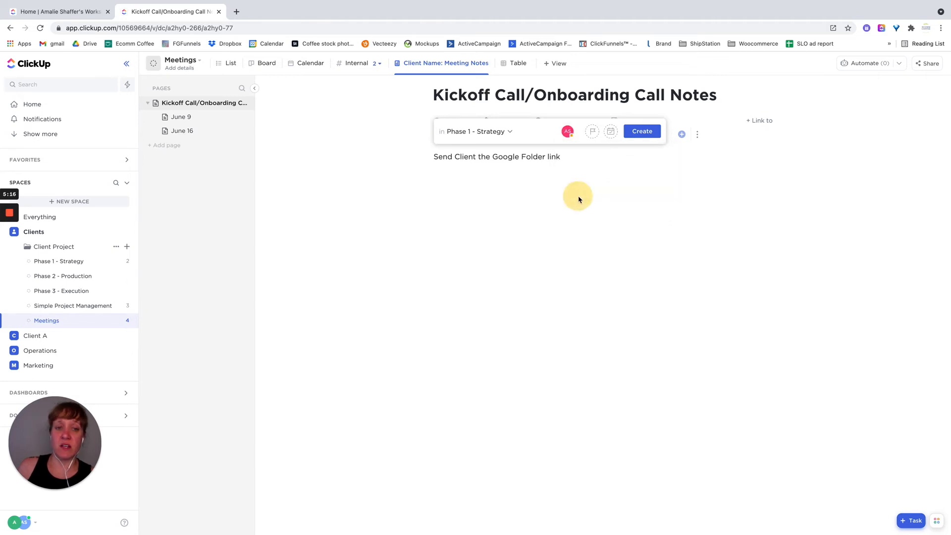
{"action": "left_click", "coordinate": [611, 131]}
{"action": "left_click", "coordinate": [643, 129]}
{"action": "left_click", "coordinate": [677, 192]}
{"action": "left_click", "coordinate": [642, 131]}
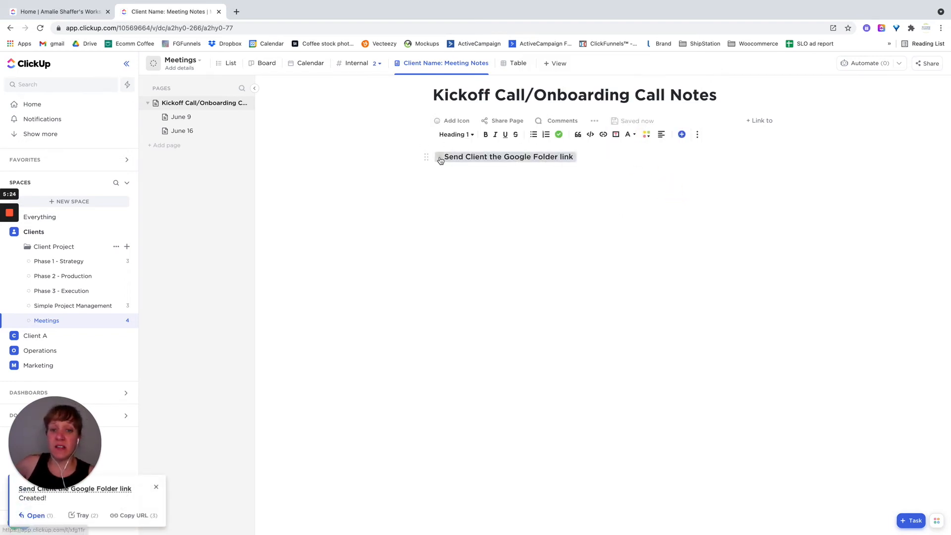
- Open the Google Folder task from its mention in the notes, check its details and close it
{"action": "mouse_move", "coordinate": [441, 161]}
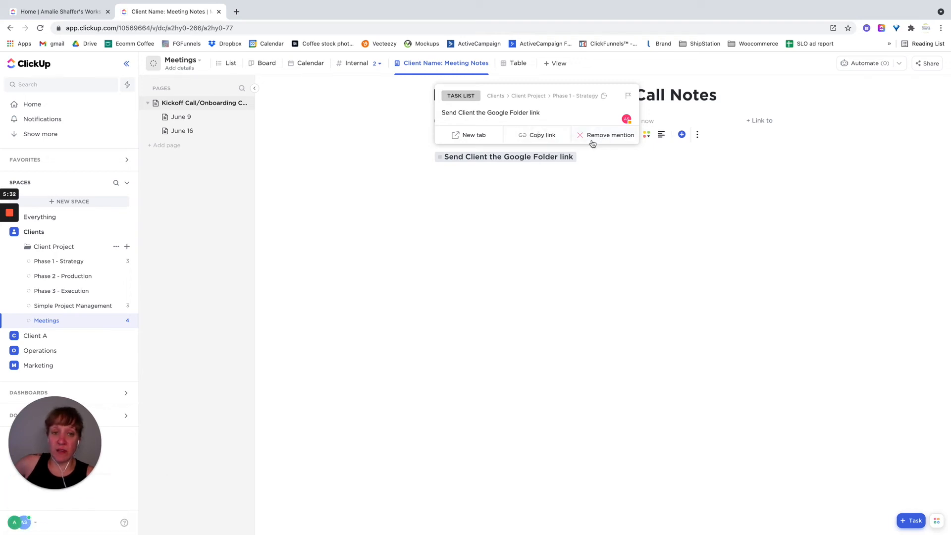
{"action": "left_click", "coordinate": [452, 162]}
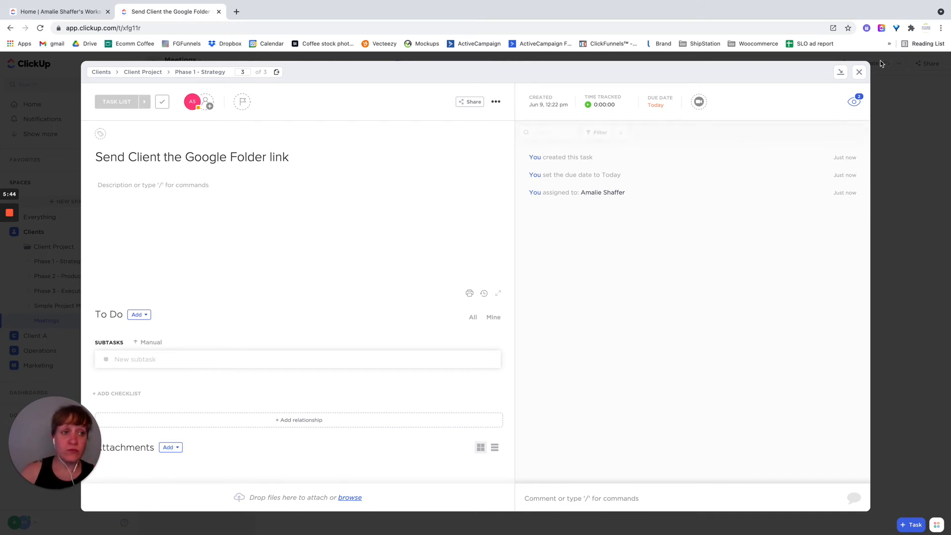
{"action": "left_click", "coordinate": [859, 74]}
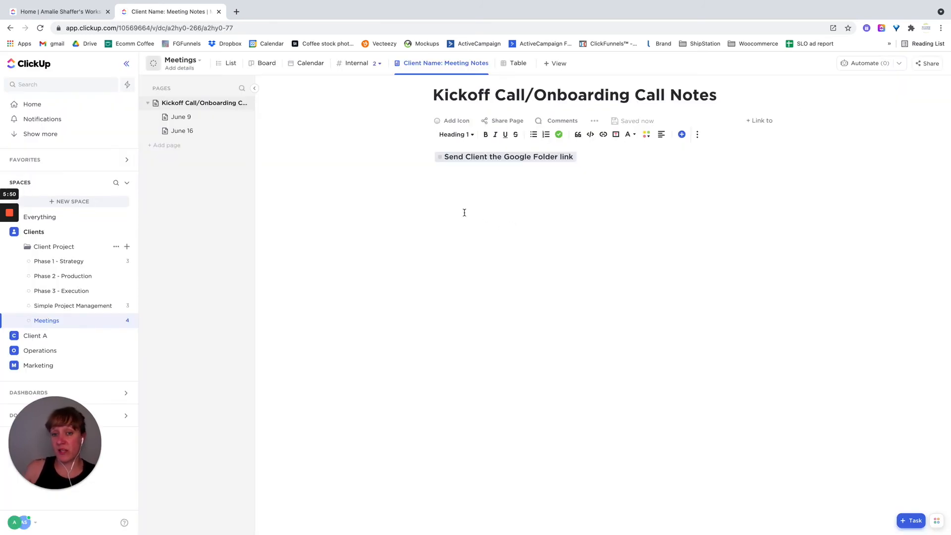
- Return to the Meetings task list and review the June 9 task's related doc and its attached meeting notes doc
{"action": "left_click", "coordinate": [55, 321]}
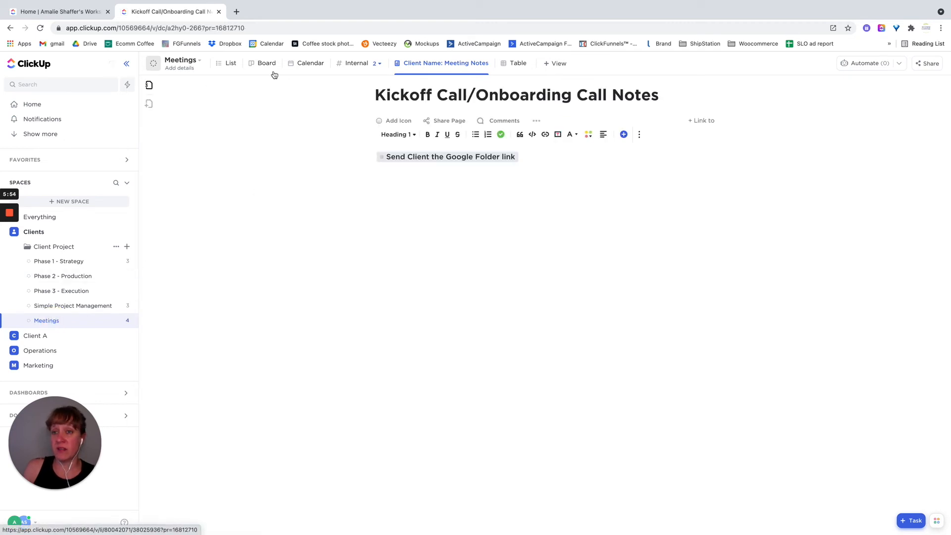
{"action": "left_click", "coordinate": [227, 64]}
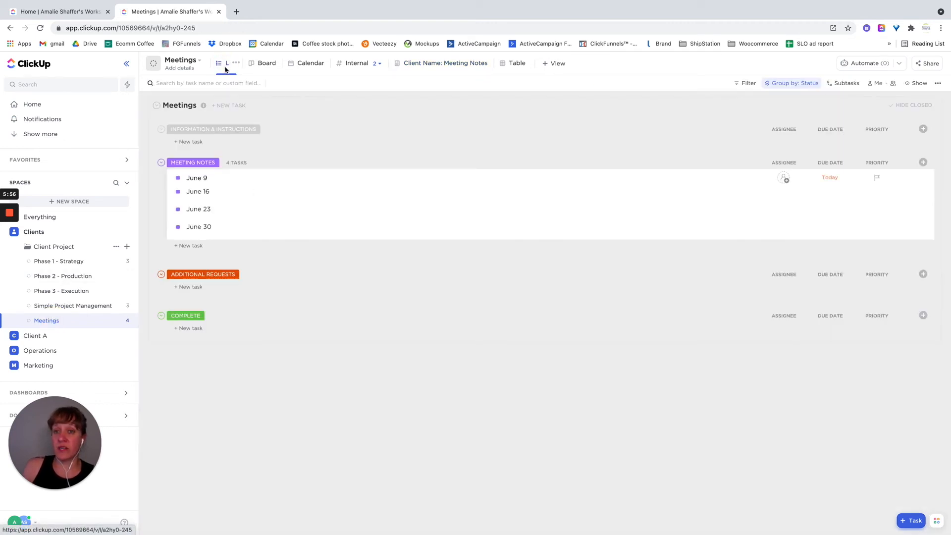
{"action": "left_click", "coordinate": [266, 179]}
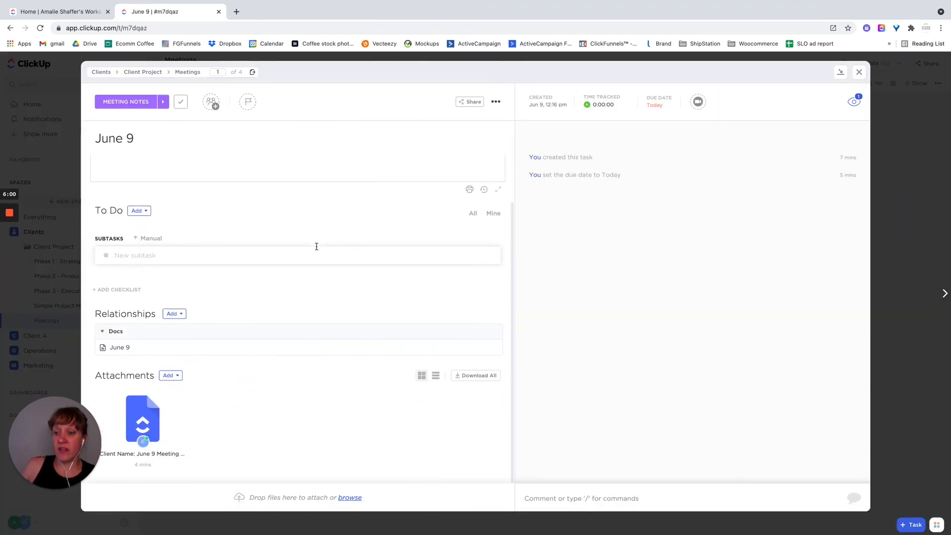
{"action": "left_click", "coordinate": [160, 425]}
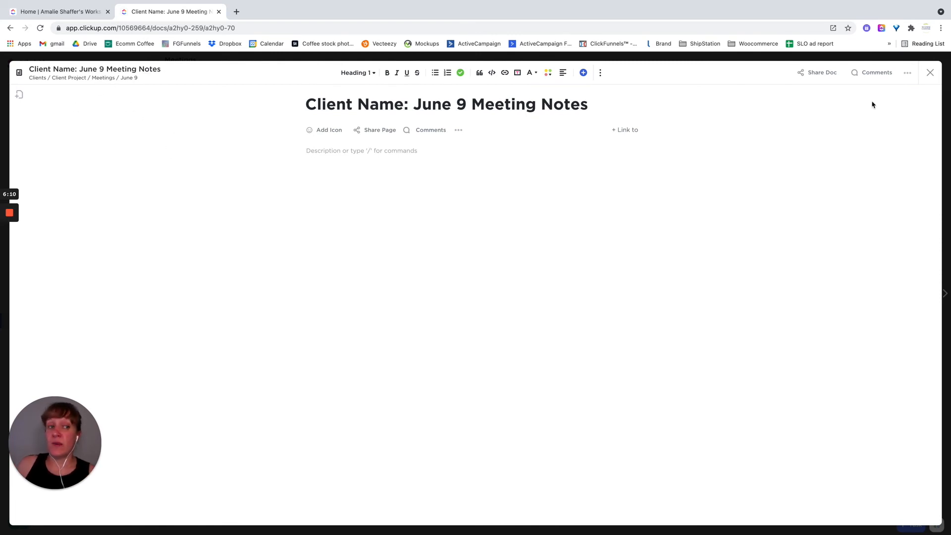
{"action": "left_click", "coordinate": [930, 76]}
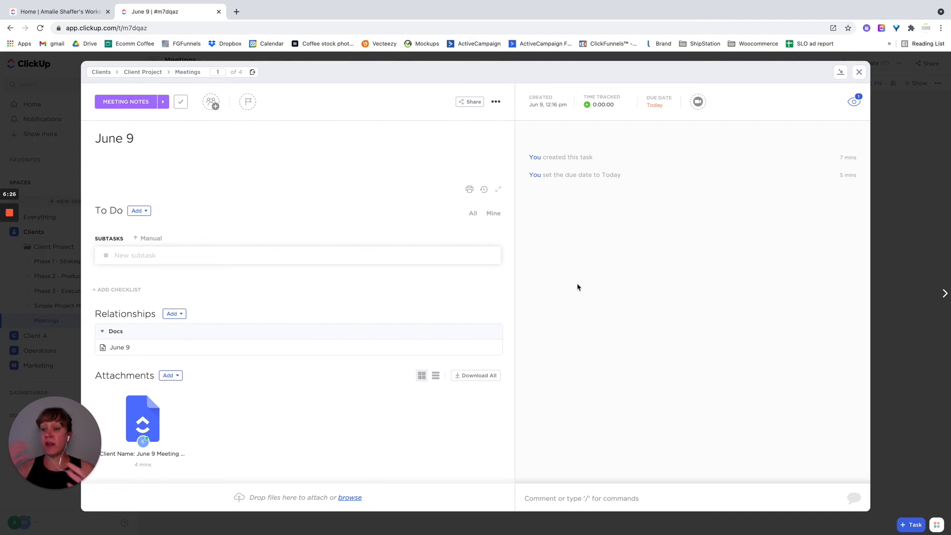
{"action": "left_click", "coordinate": [859, 71]}
- Show all docs in the workspace, create a new blank doc from there and close it without a title
{"action": "left_click", "coordinate": [118, 416]}
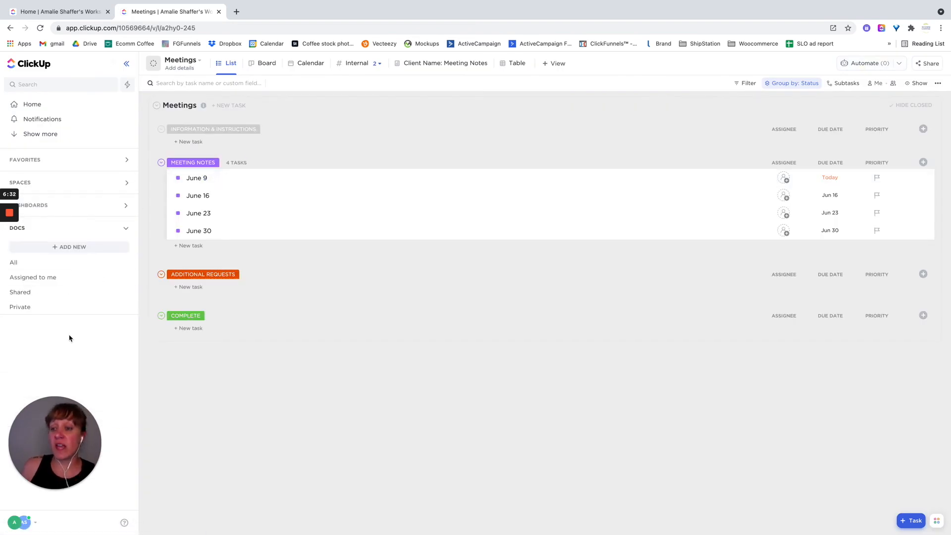
{"action": "left_click", "coordinate": [35, 269]}
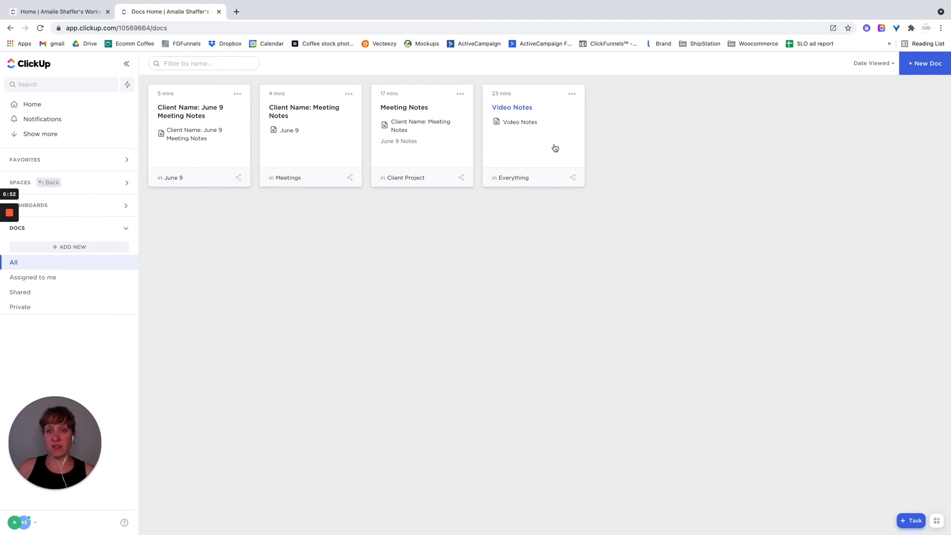
{"action": "left_click", "coordinate": [926, 65]}
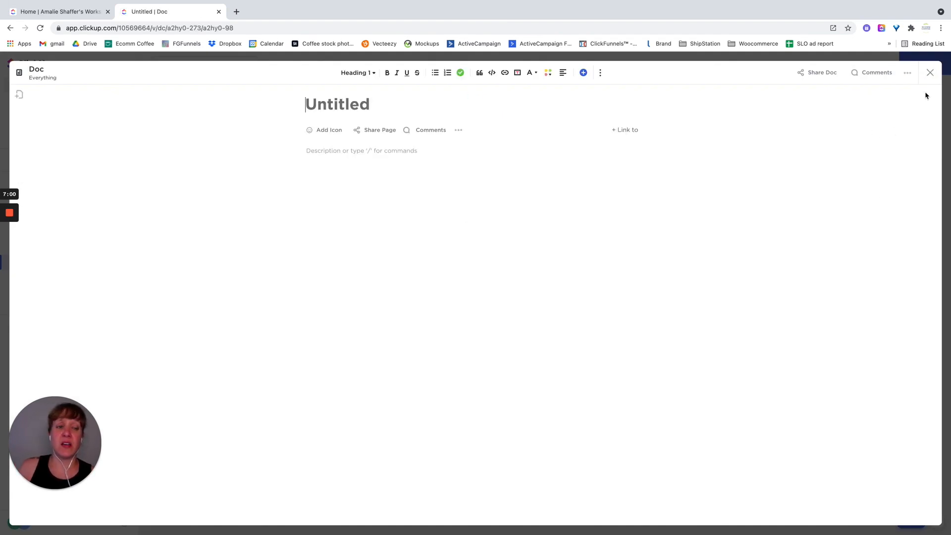
{"action": "left_click", "coordinate": [930, 74]}
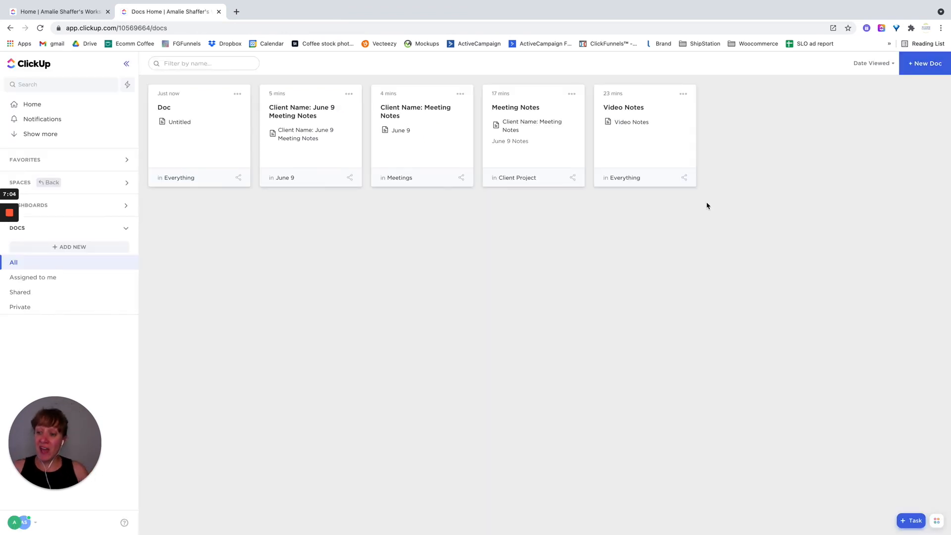